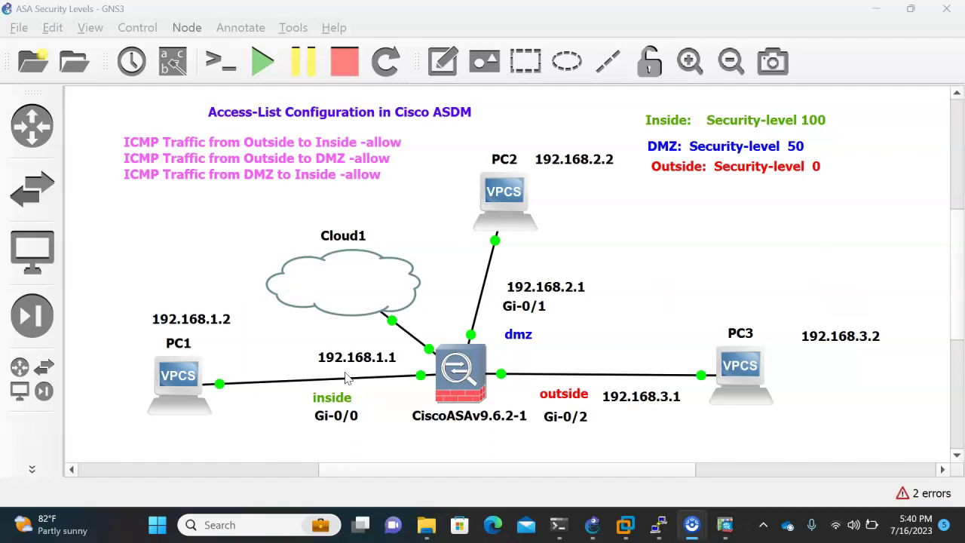
Compare the interface list in Cisco ASDM with the interface names, addresses and security levels in the GNS3 topology.
click(724, 525)
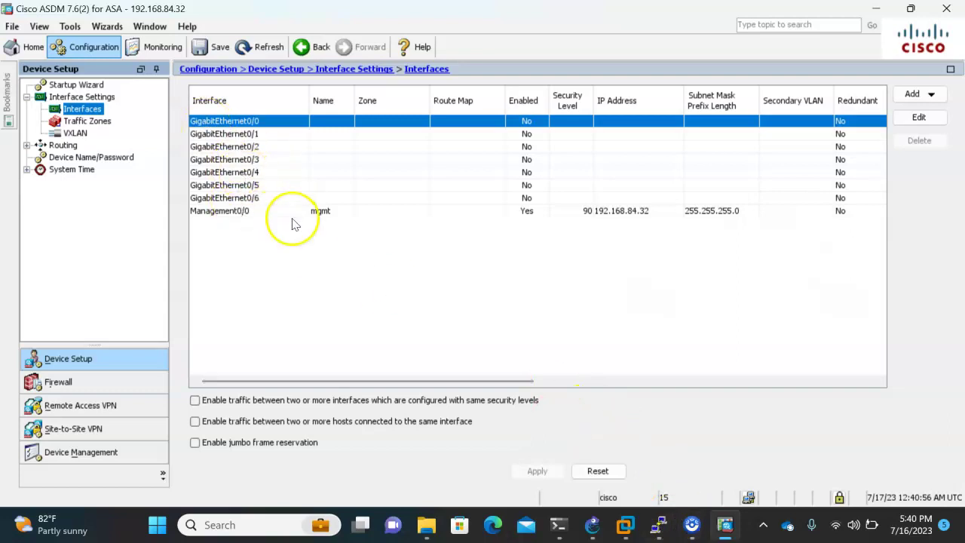
click(592, 525)
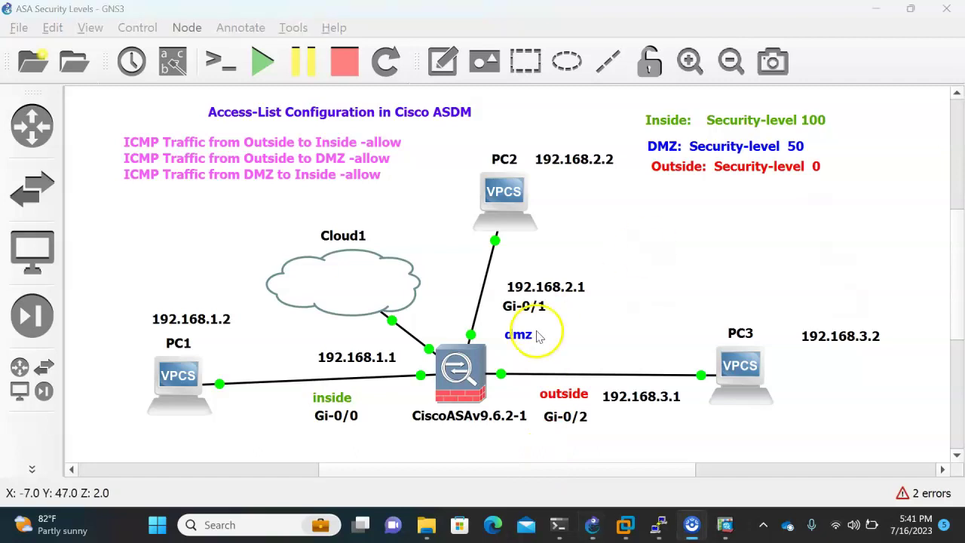
click(196, 388)
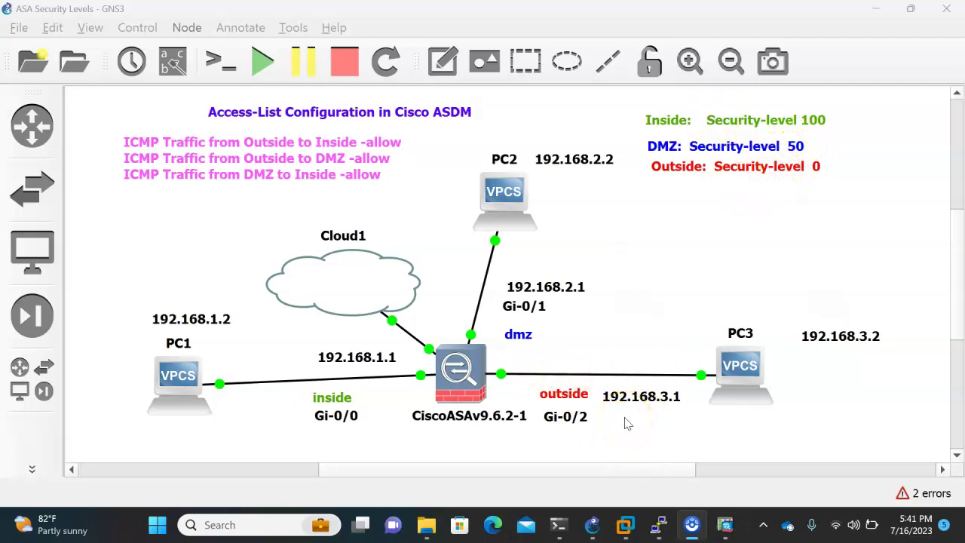
click(725, 525)
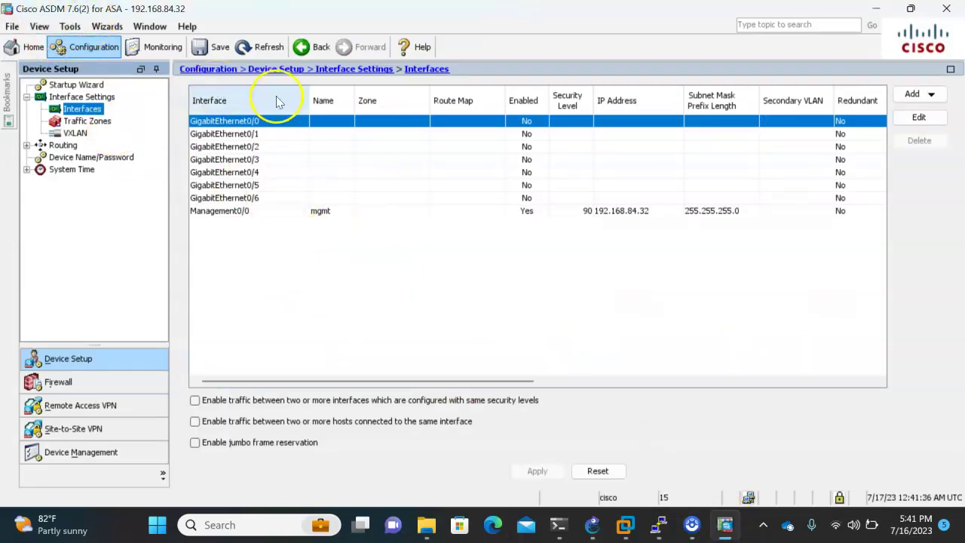
click(589, 523)
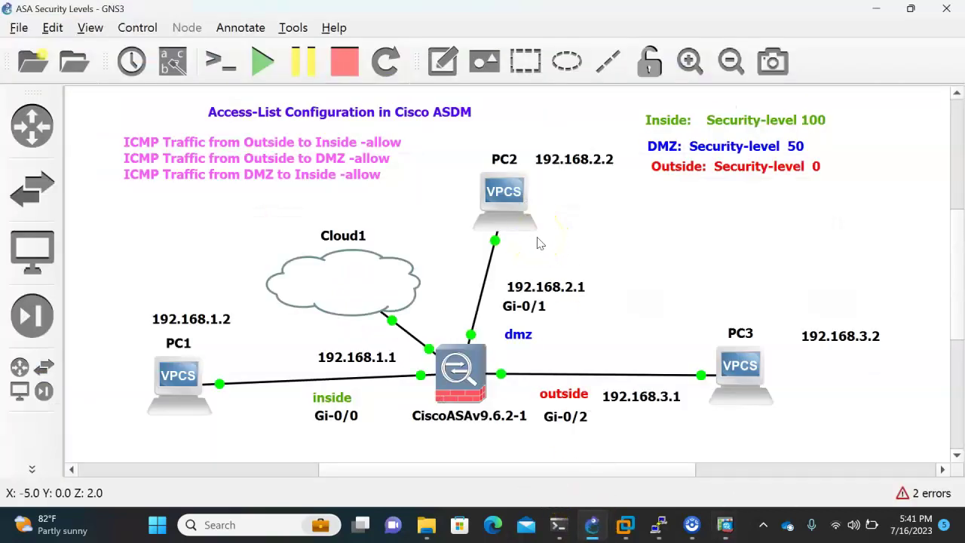
click(691, 525)
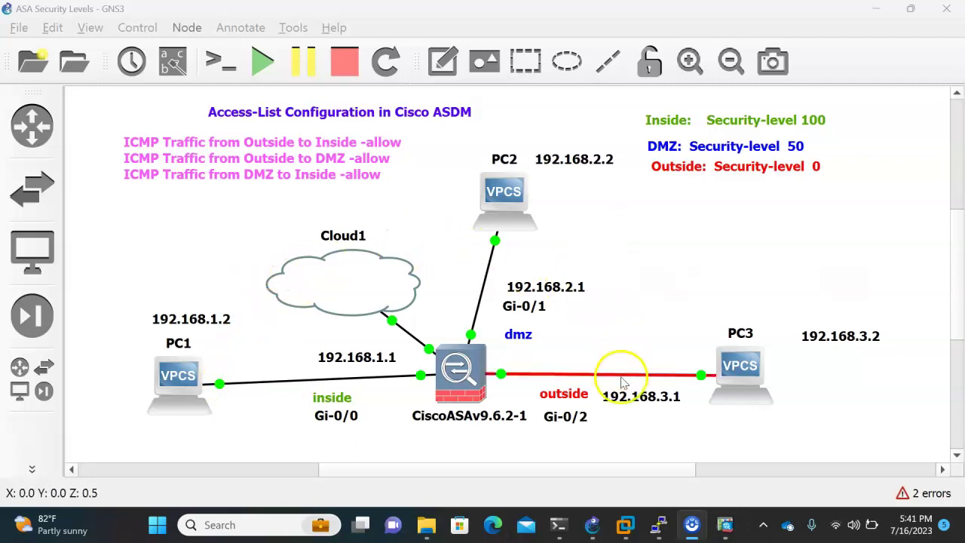
click(582, 377)
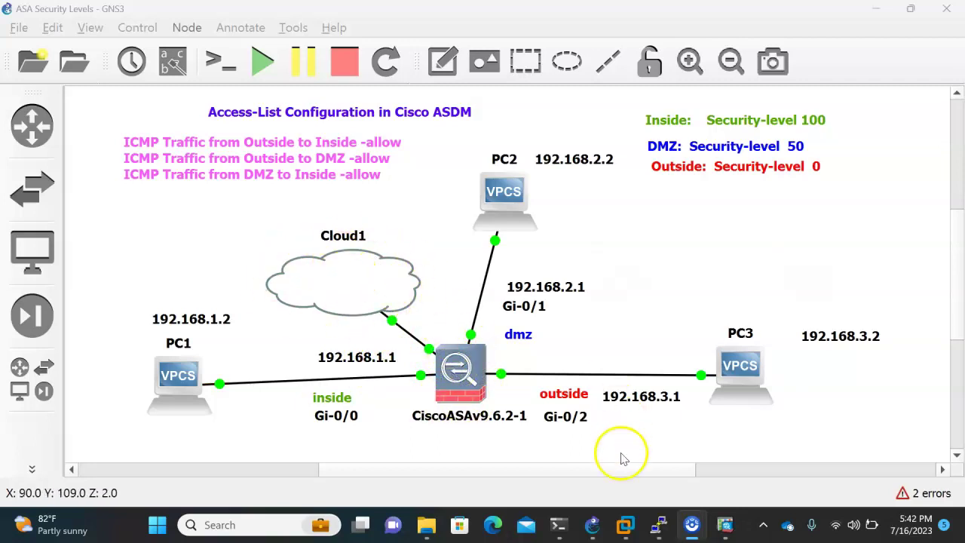
click(724, 524)
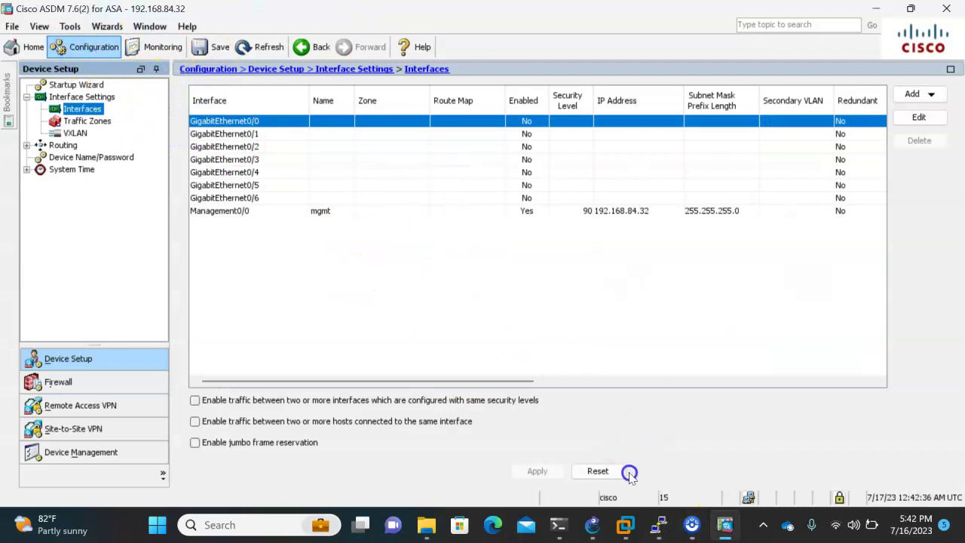
Switch to the PuTTY console, display the ASA's configuration with show run, and check it against the topology and the ASDM interface list.
click(658, 521)
click(428, 472)
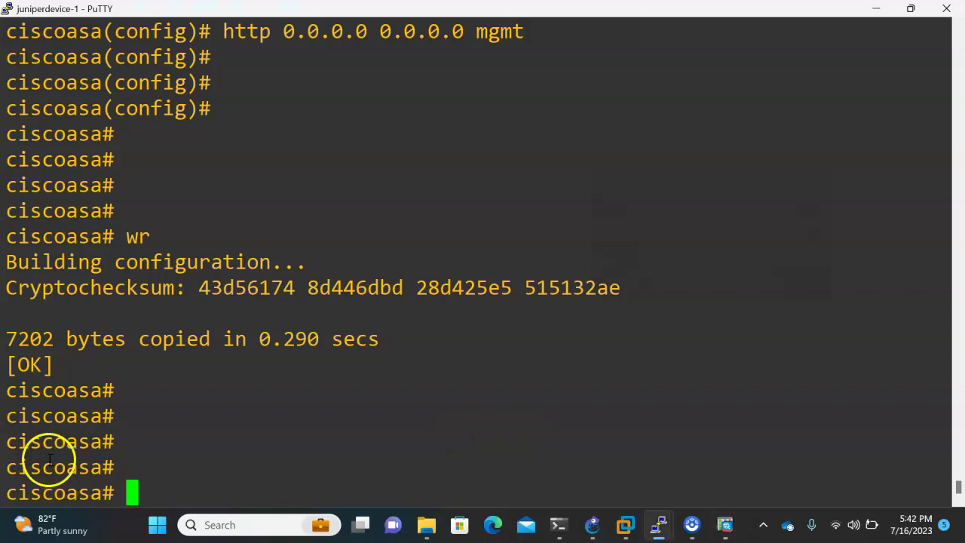
text(show run)
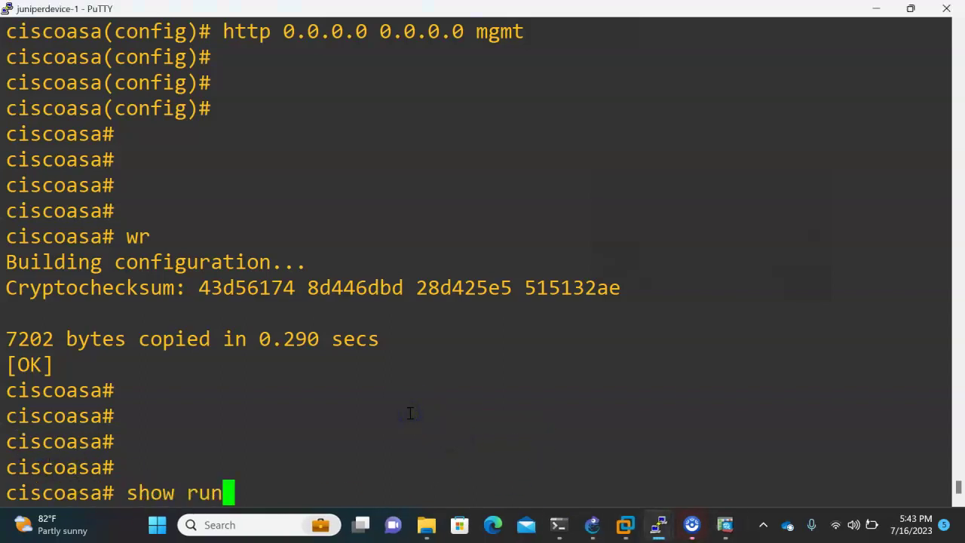
key(Return)
scroll(230, 210, up, 3)
scroll(302, 312, down, 3)
key(space)
key(space)
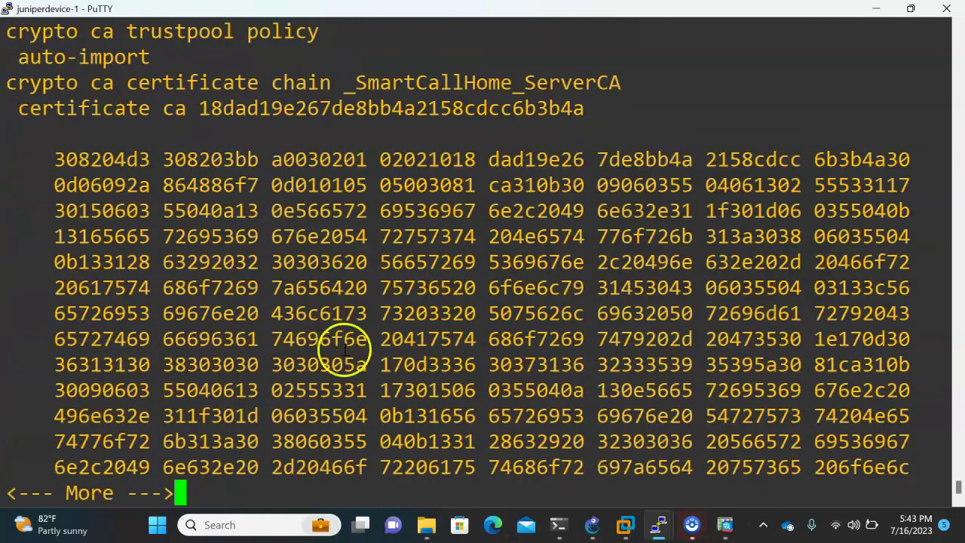
key(space)
click(592, 524)
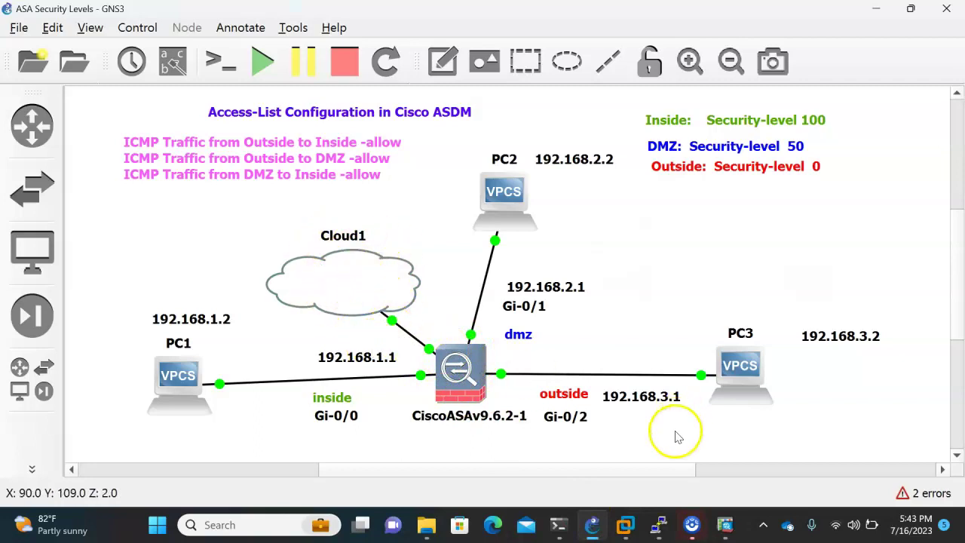
click(726, 525)
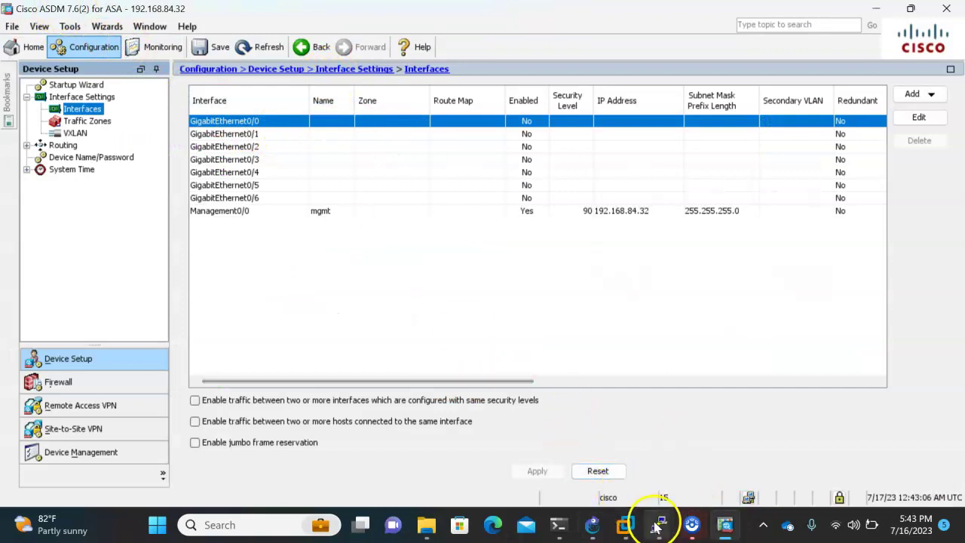
Return to the PuTTY console and page through the rest of the running configuration to its end.
mouse_move(658, 524)
click(509, 437)
key(space)
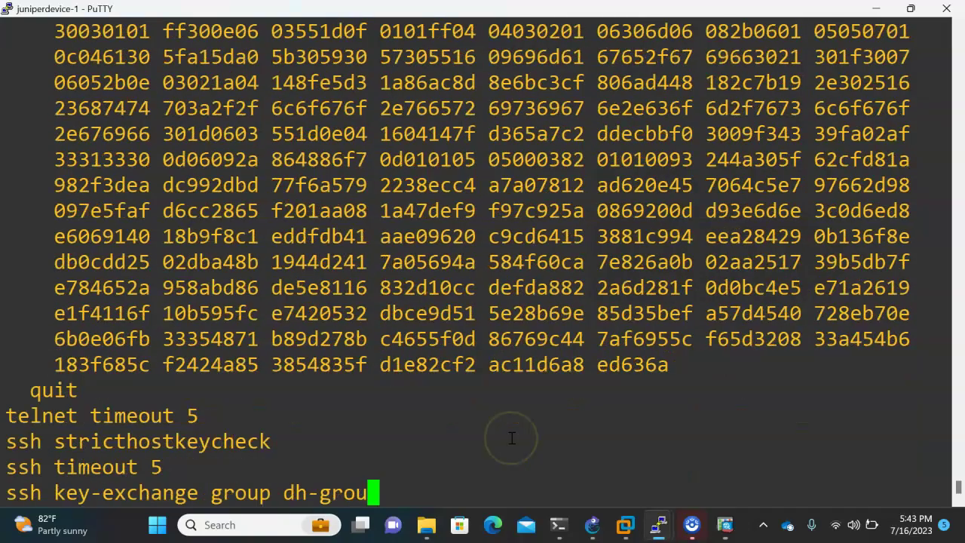
key(space)
key(space)
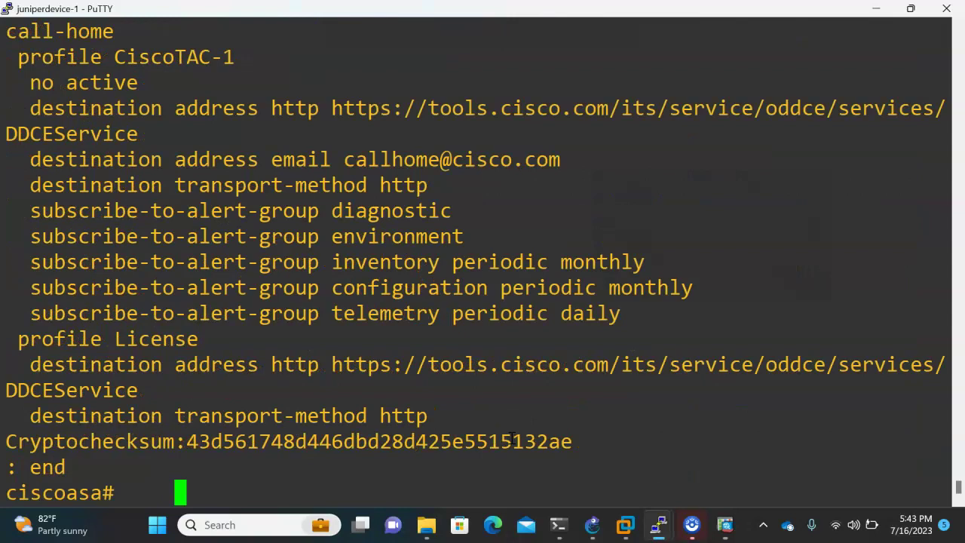
Display the management interface's configuration with show running-config interface Management 0/0.
text(show run)
key(Tab)
text(inter)
key(Tab)
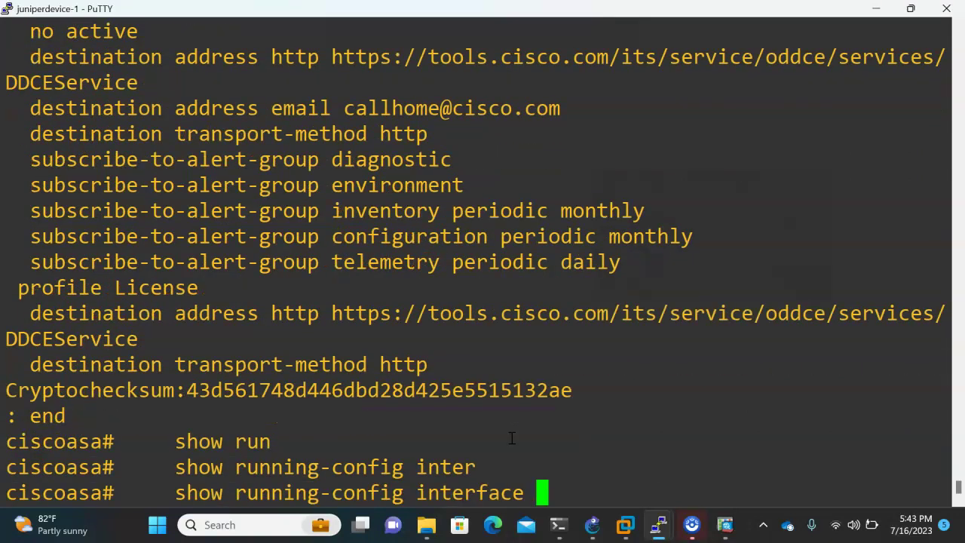
text(Ma)
key(Tab)
text(0/0)
key(Return)
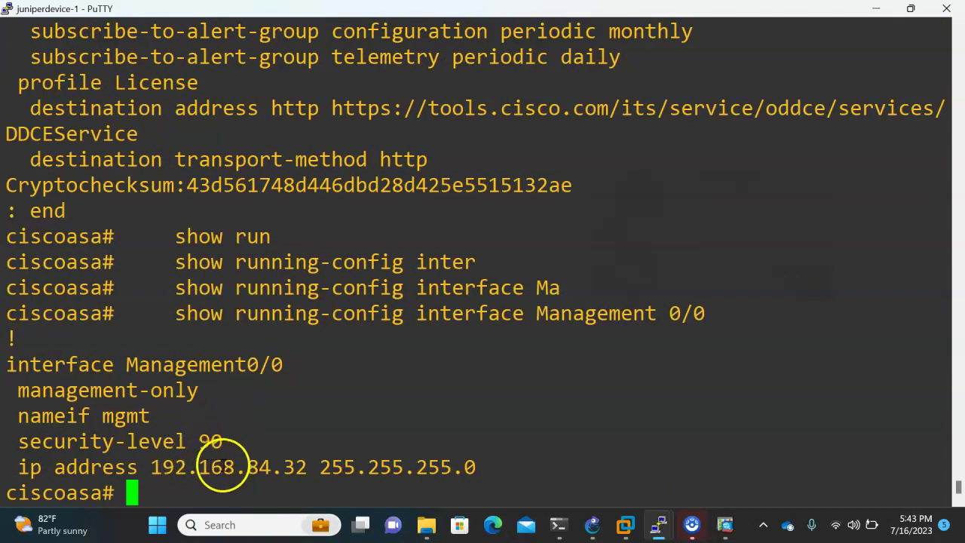
Switch to Cisco ASDM, name GigabitEthernet0/0 inside, set its security level to 100 and enable the interface.
click(725, 522)
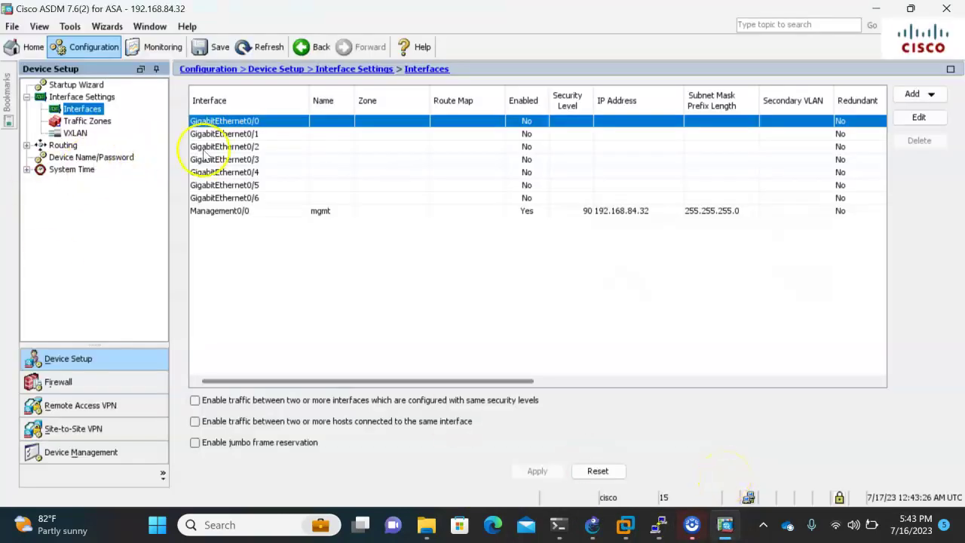
click(592, 523)
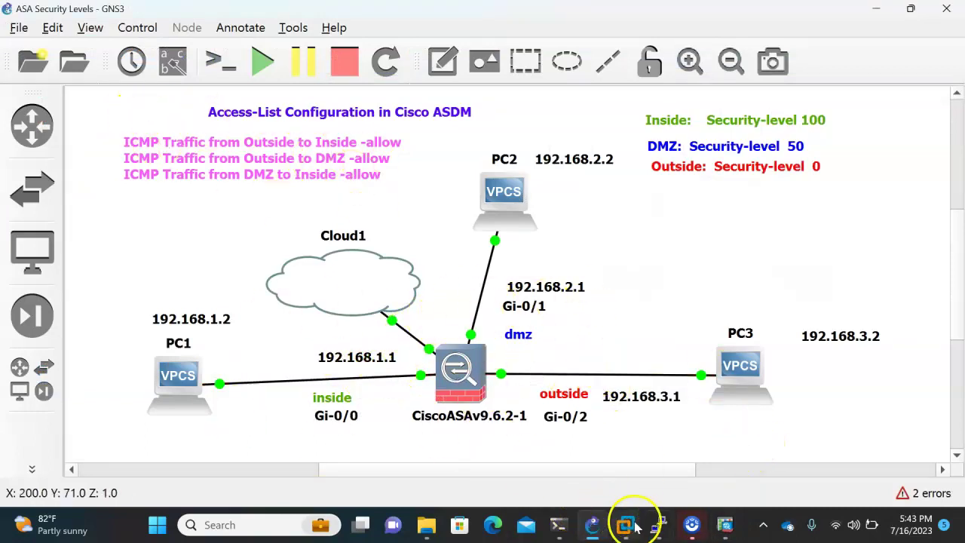
mouse_move(654, 523)
click(726, 524)
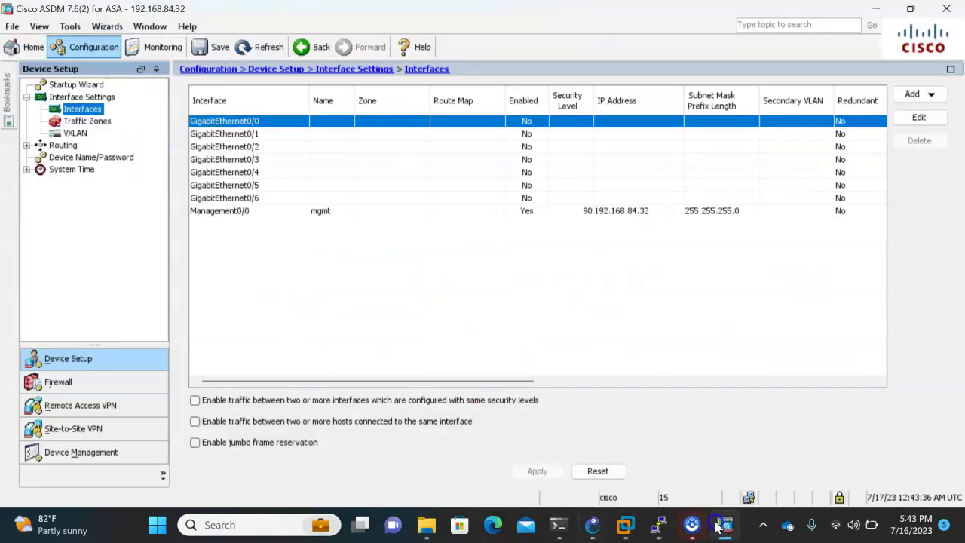
double_click(233, 125)
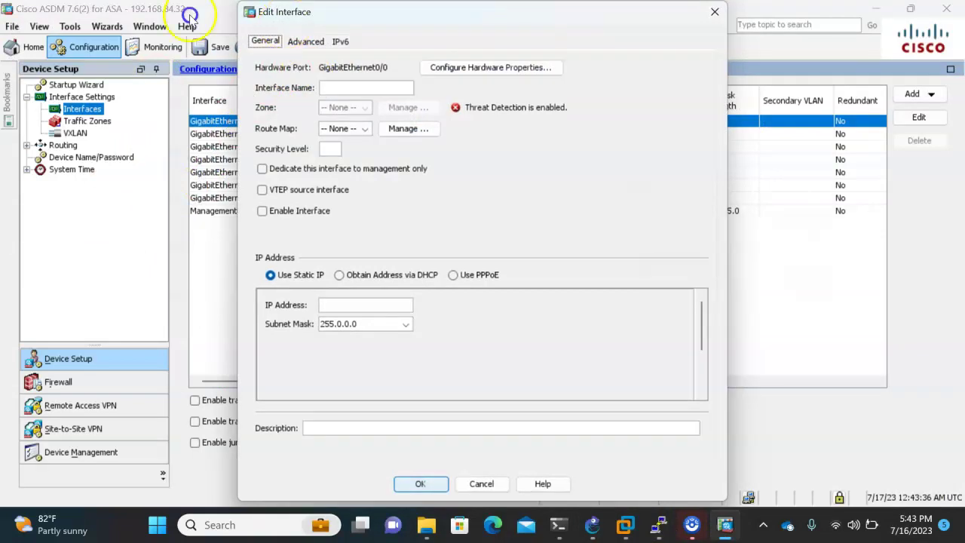
drag(286, 22, 258, 70)
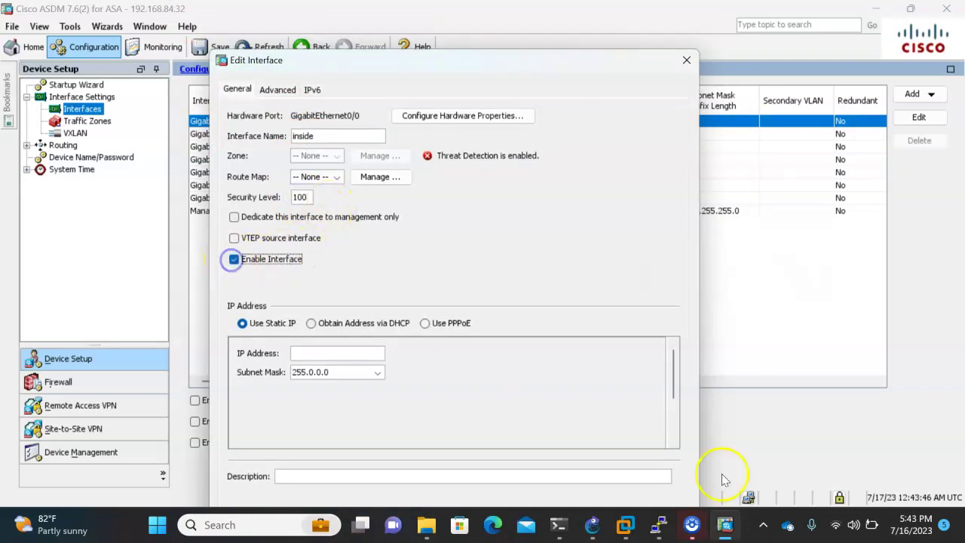
Give GigabitEthernet0/0 the static IP address 192.168.1.1 with subnet mask 255.255.255.0, as in the GNS3 topology, and accept the security level change.
click(592, 525)
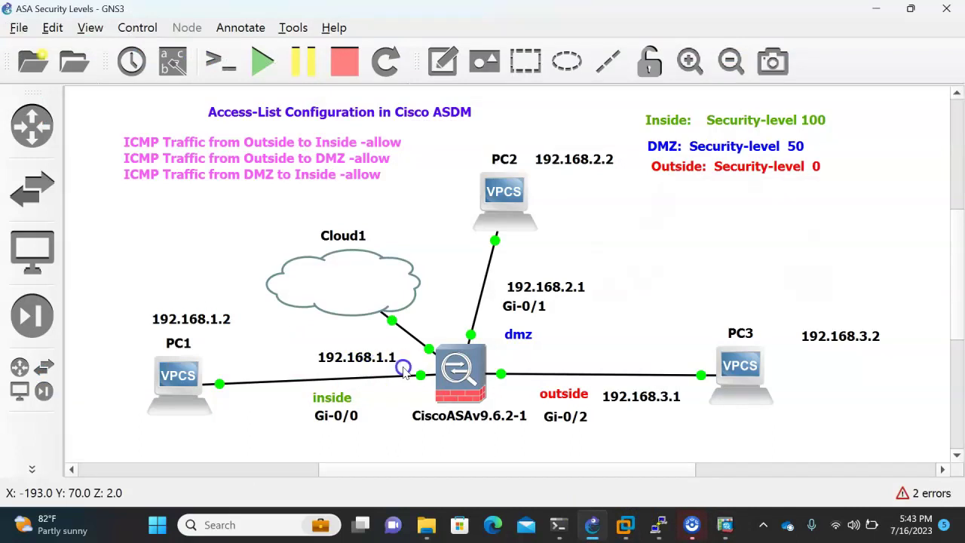
key(alt+Tab)
click(293, 348)
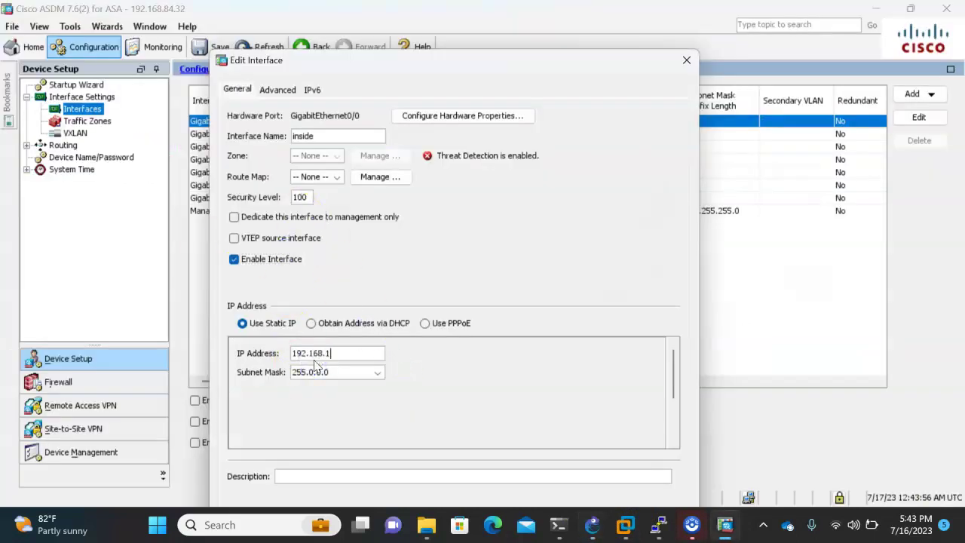
click(378, 373)
click(334, 397)
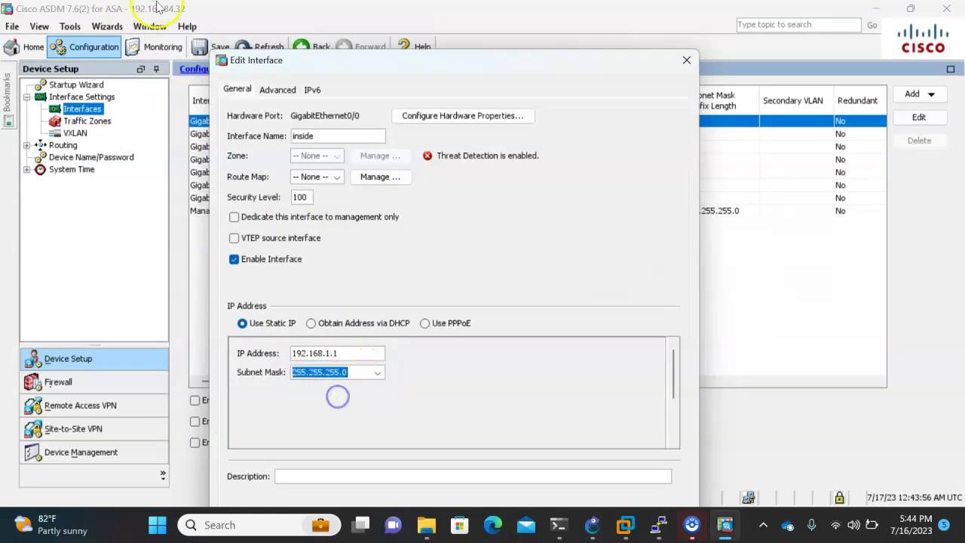
drag(254, 66, 213, 18)
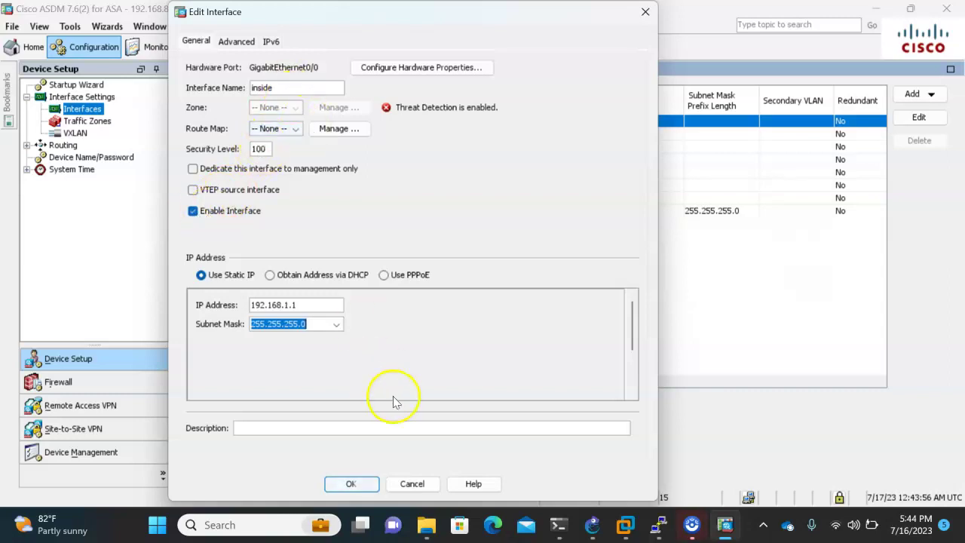
click(349, 483)
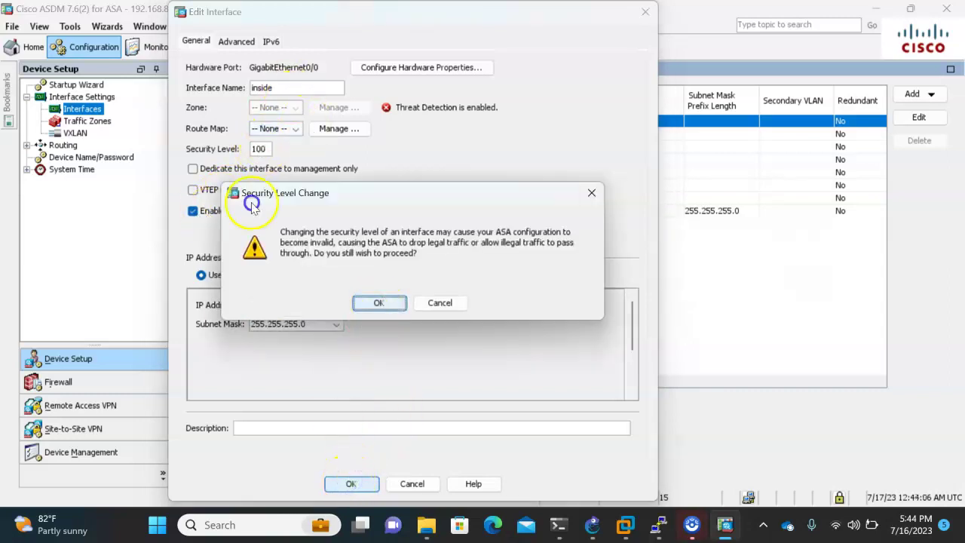
key(Return)
Edit GigabitEthernet0/1 as in the GNS3 topology: name it dmz, set its security level to 50 and enable the interface.
double_click(226, 135)
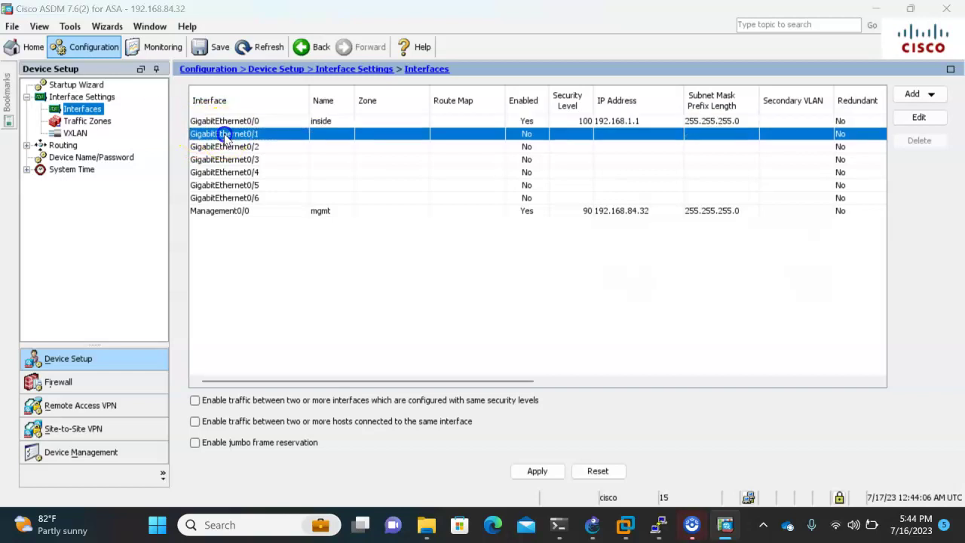
click(594, 528)
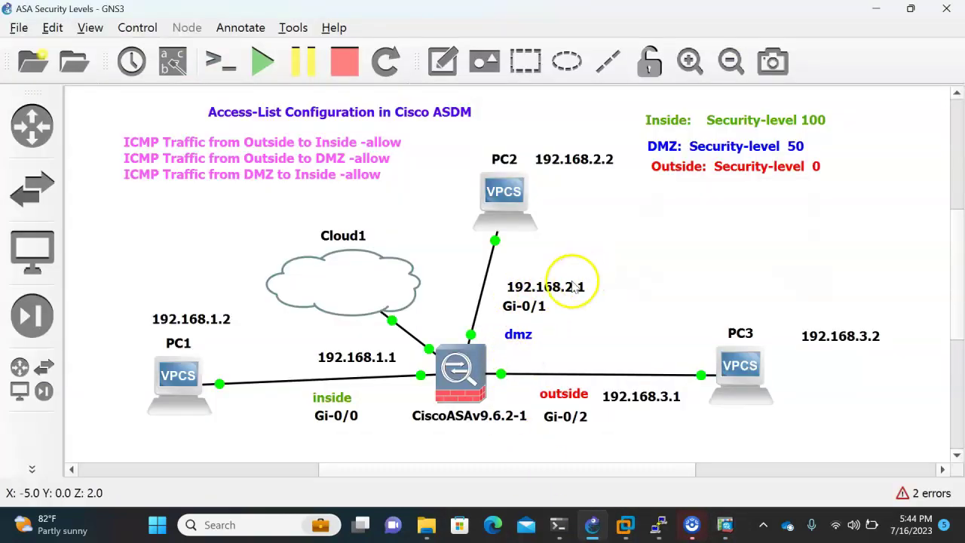
key(alt+Tab)
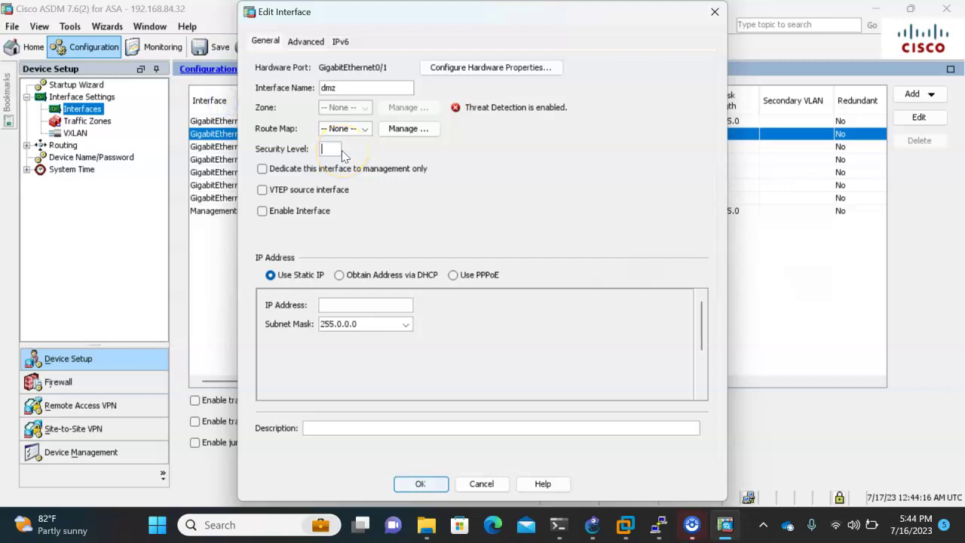
click(263, 212)
Give GigabitEthernet0/1 the static IP address 192.168.2.1 with subnet mask 255.255.255.0 and accept the security level change.
click(334, 303)
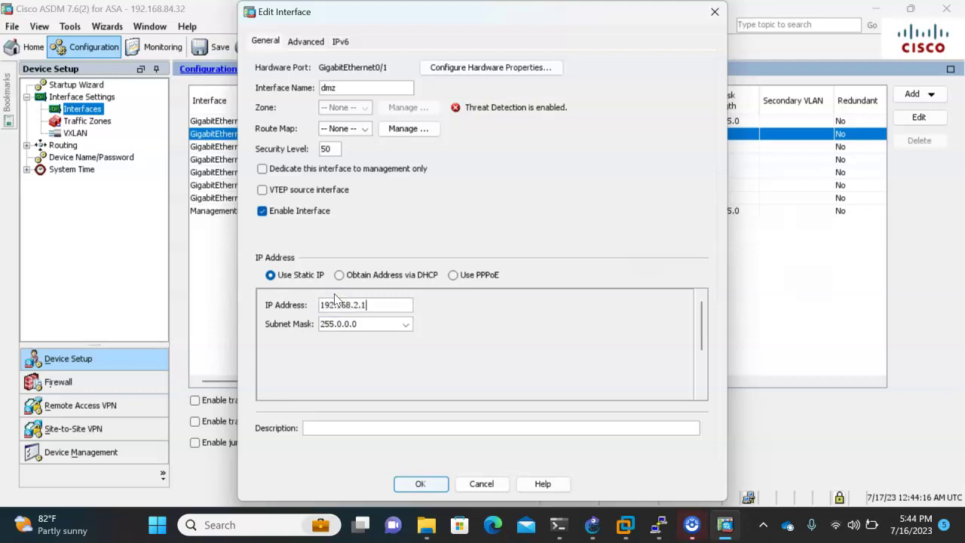
click(405, 324)
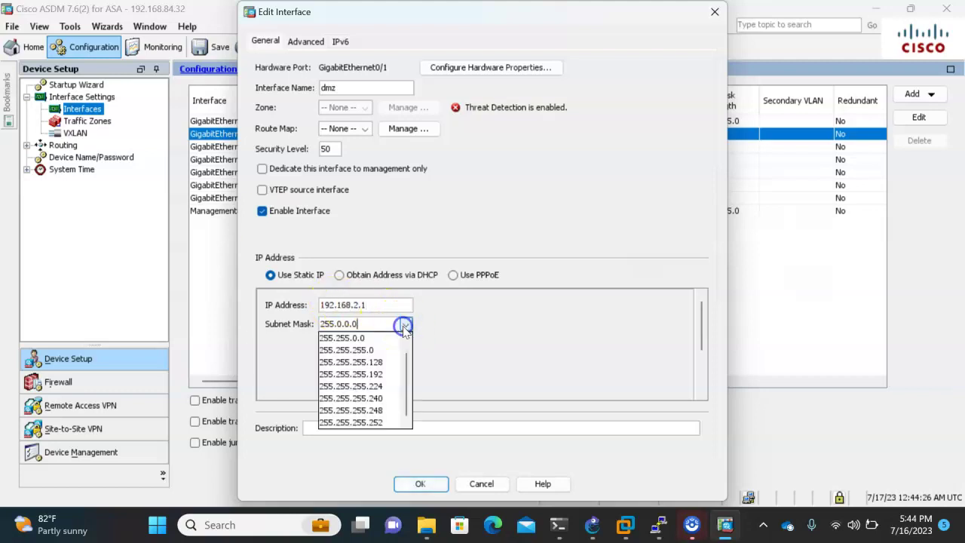
click(364, 354)
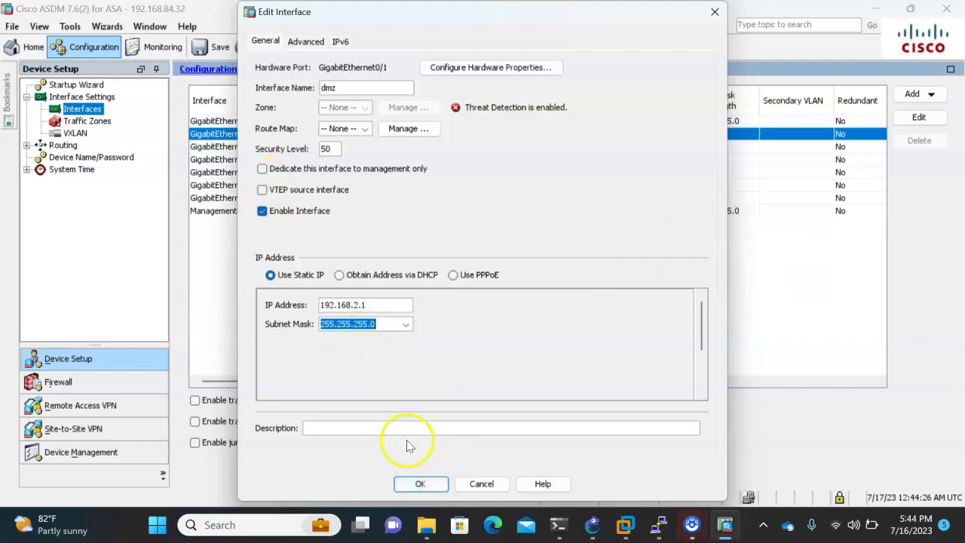
click(417, 483)
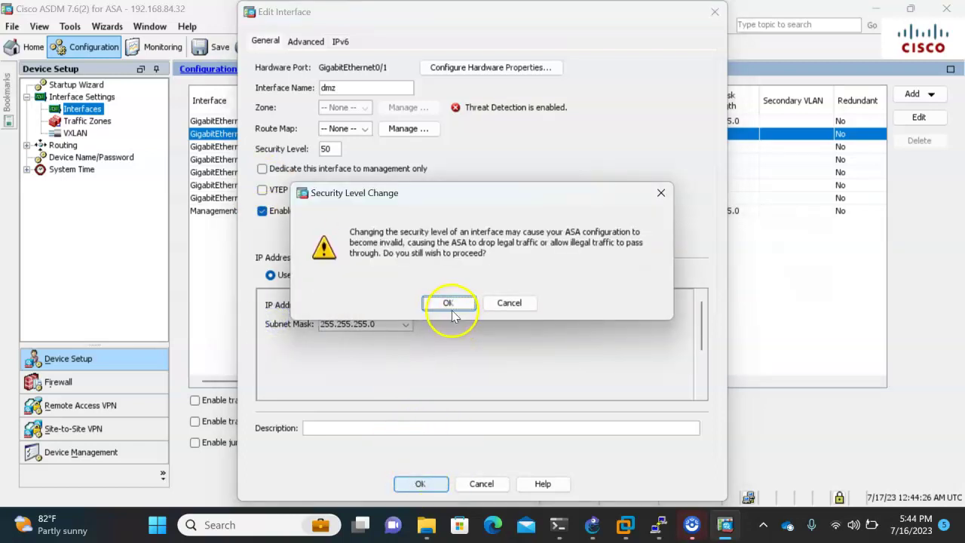
click(448, 303)
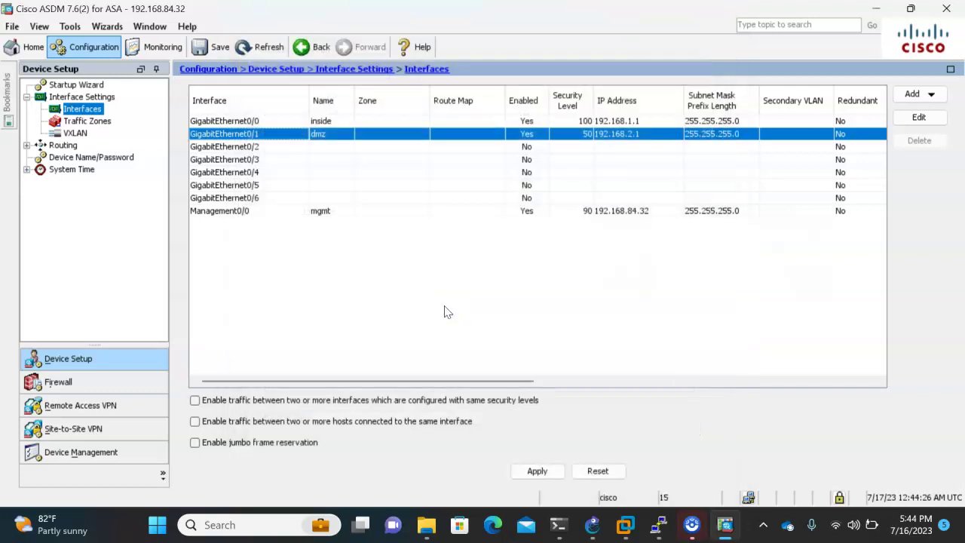
Edit GigabitEthernet0/2 as in the GNS3 topology: name it outside, set its security level to 0 and enable the interface.
click(592, 525)
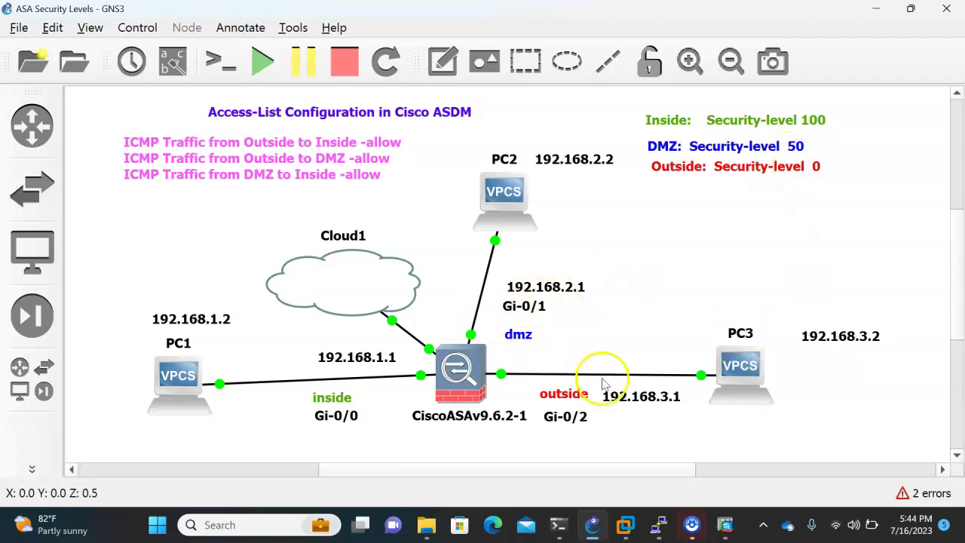
click(725, 525)
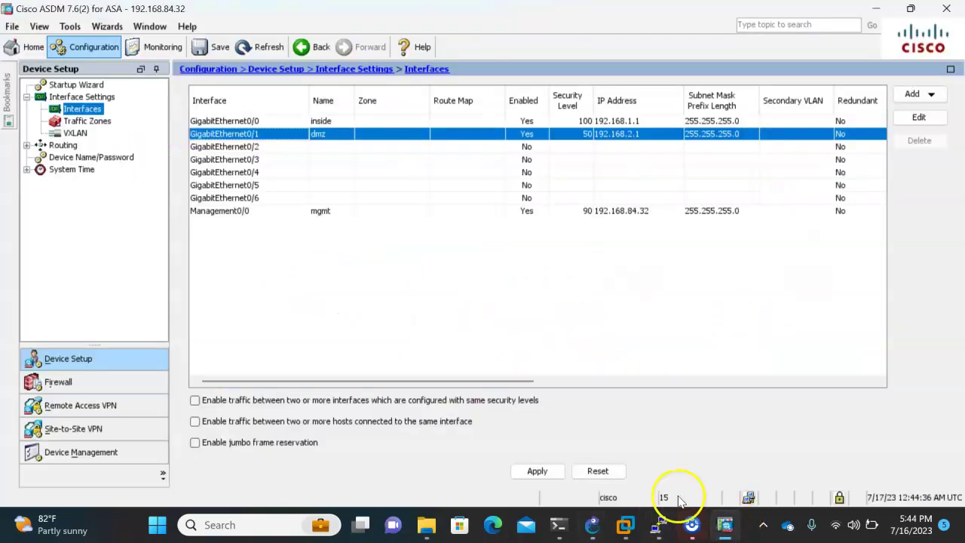
double_click(253, 148)
click(339, 91)
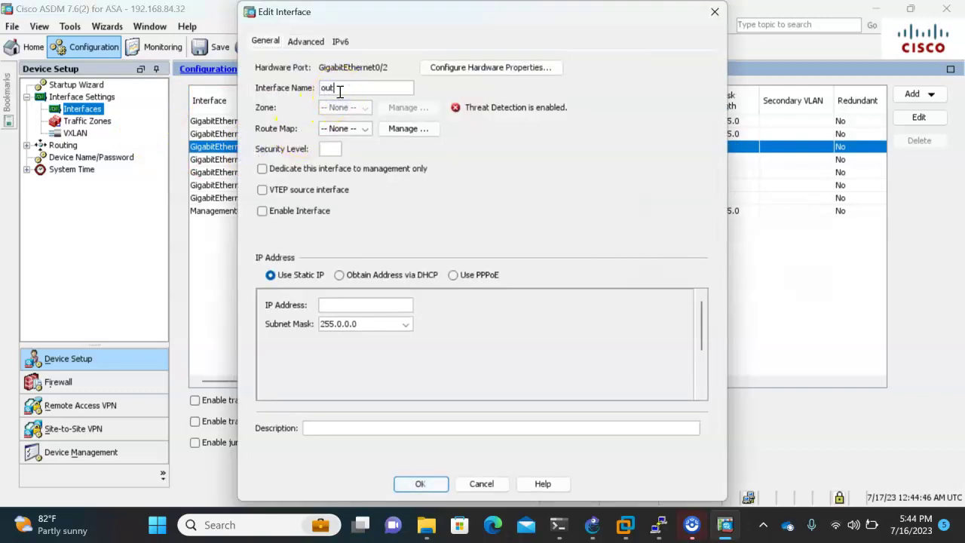
click(331, 149)
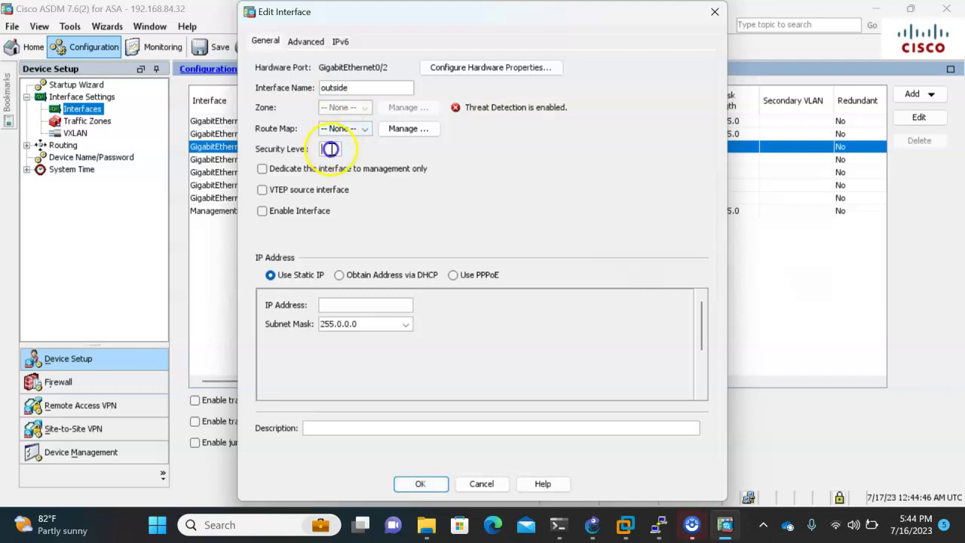
click(261, 211)
Give GigabitEthernet0/2 the static IP address 192.168.3.1 with subnet mask 255.255.255.0 and apply the interface configuration to the ASA.
click(332, 305)
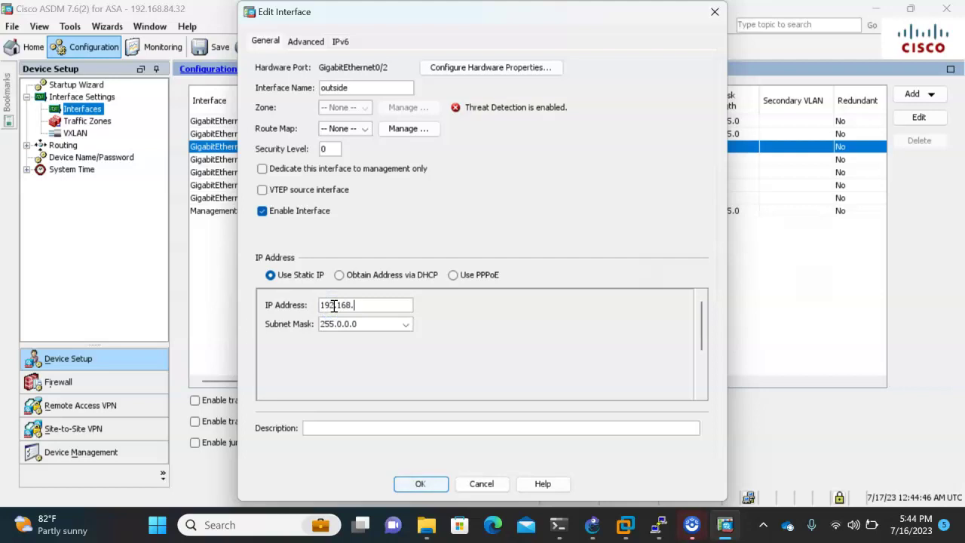
click(405, 324)
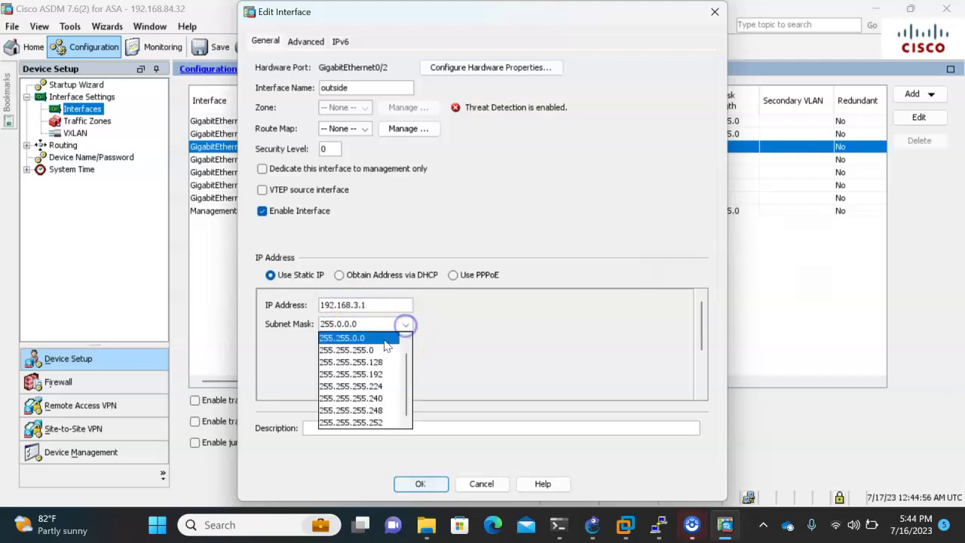
click(380, 351)
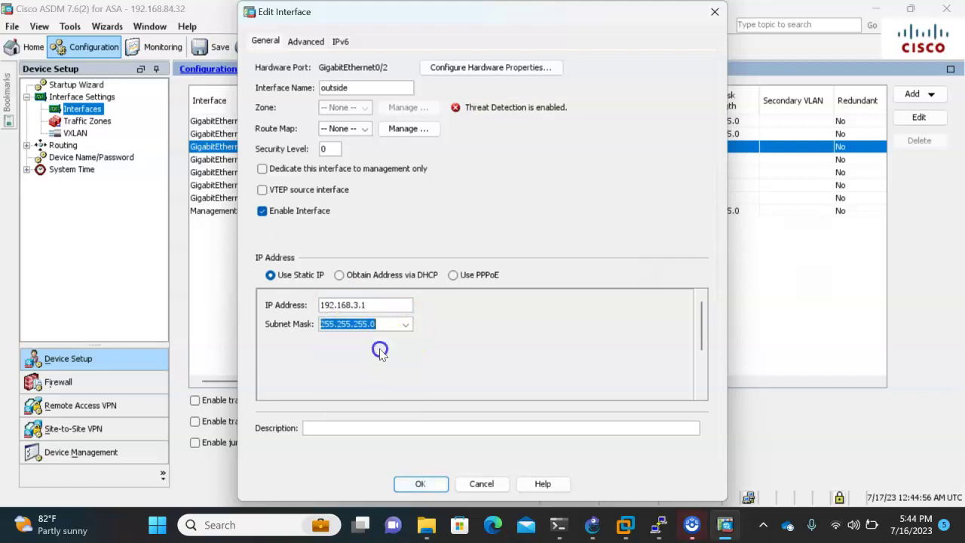
click(424, 484)
click(447, 301)
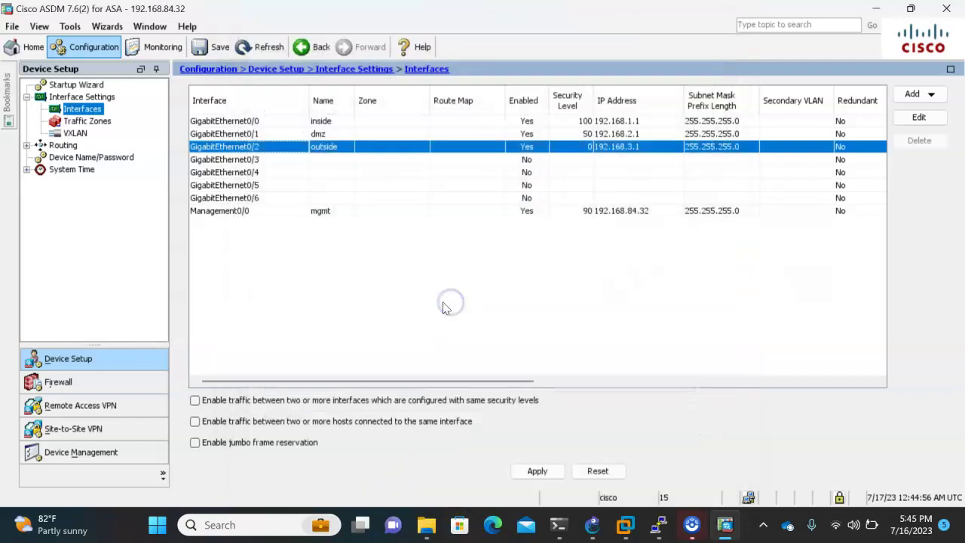
click(538, 471)
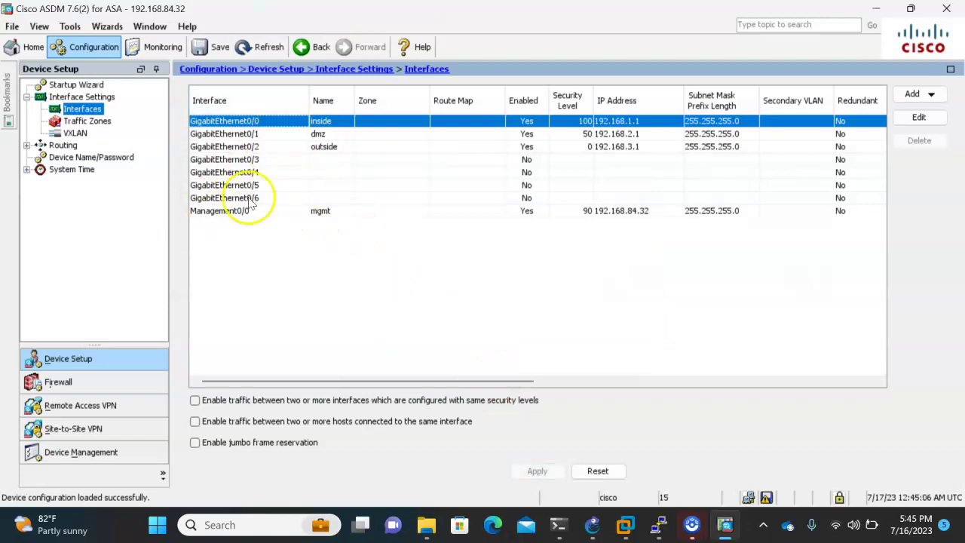
Switch to the ASA console in PuTTY and show the running configuration, going to the GigabitEthernet interface sections.
mouse_move(657, 523)
click(437, 449)
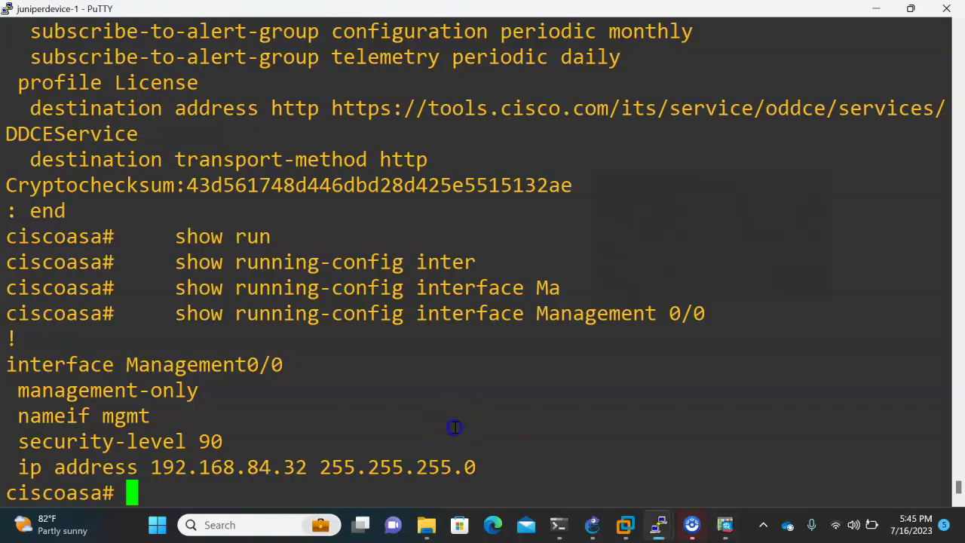
key(Return)
key(Return)
key(Return)
text(show ru)
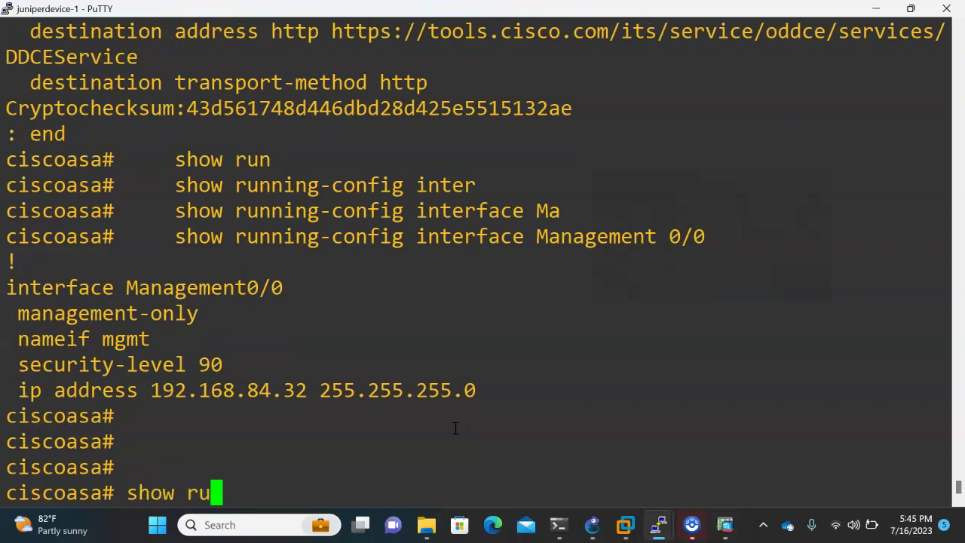
text(n)
key(Tab)
key(Return)
key(space)
scroll(434, 411, up, 3)
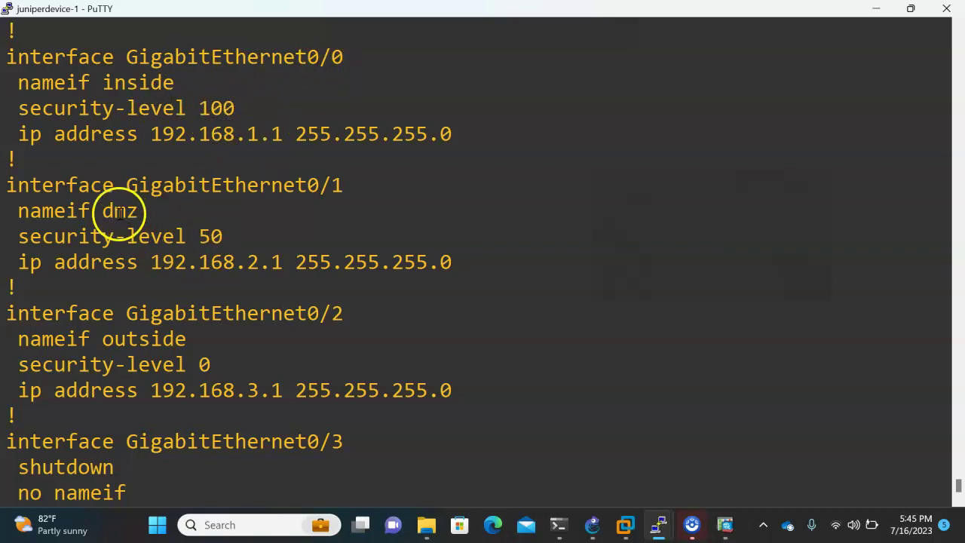
Compare the dmz and outside interface settings in the running configuration with the labels in the GNS3 topology.
click(592, 525)
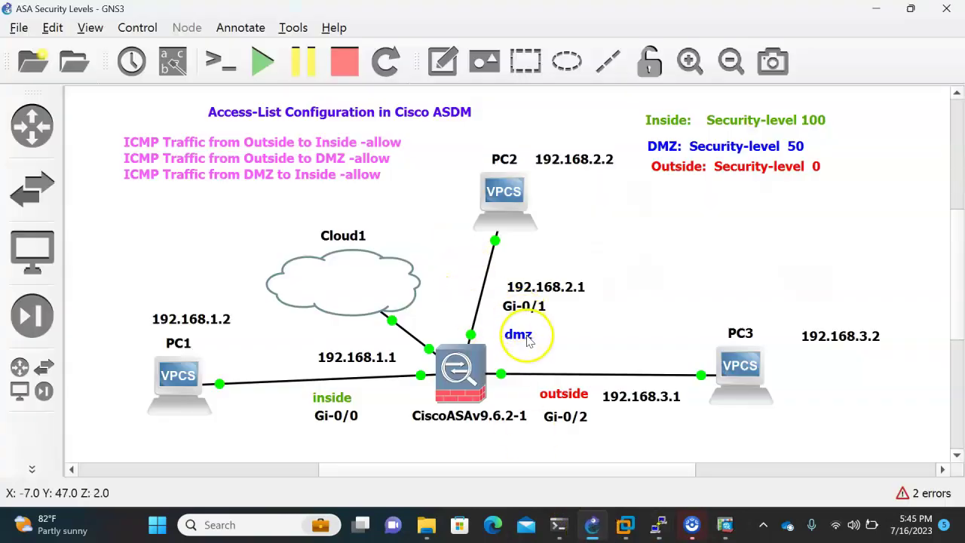
key(alt+Tab)
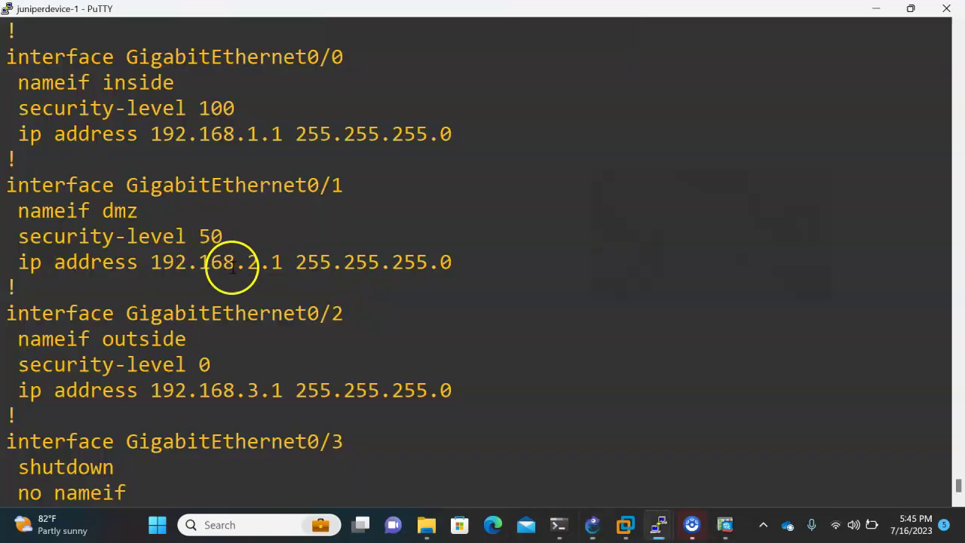
drag(236, 262, 298, 264)
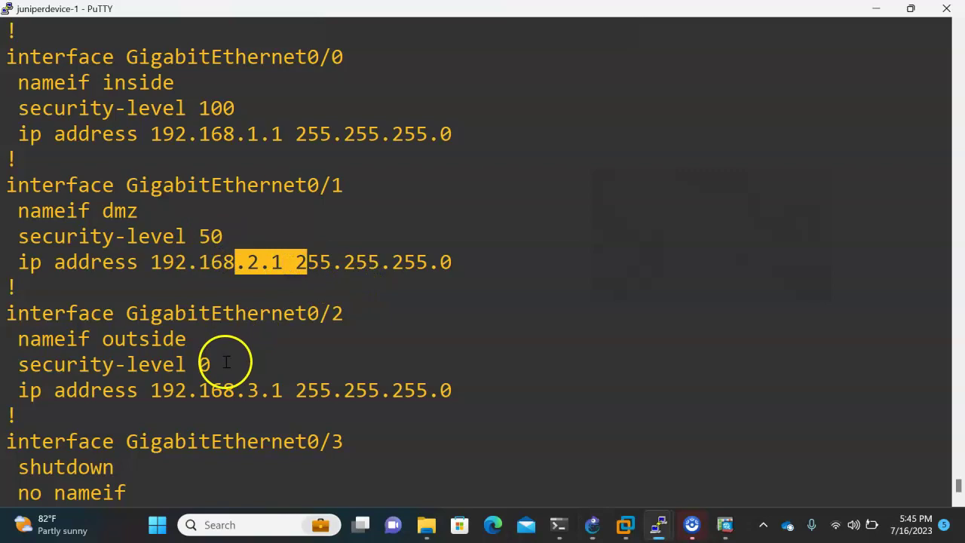
click(591, 523)
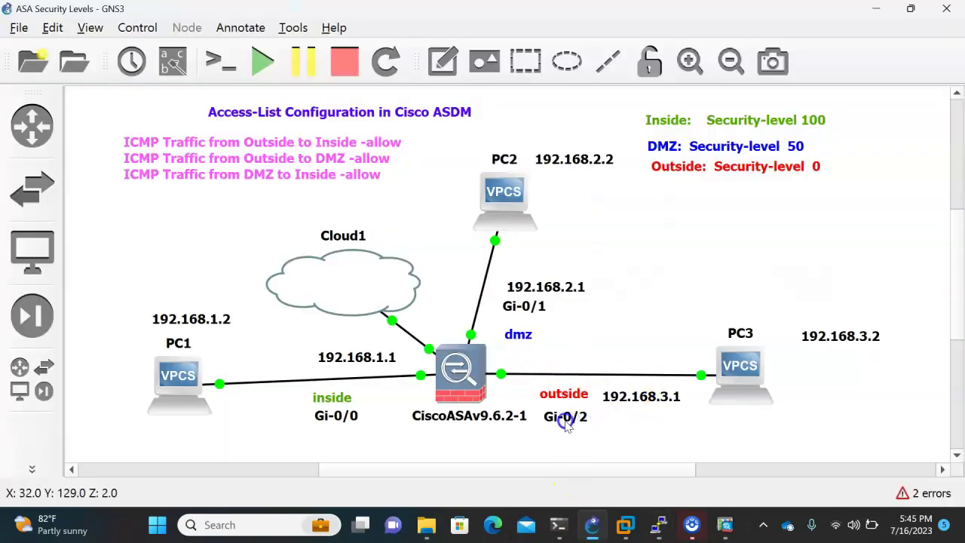
key(alt+Tab)
drag(353, 390, 136, 138)
click(202, 164)
click(256, 270)
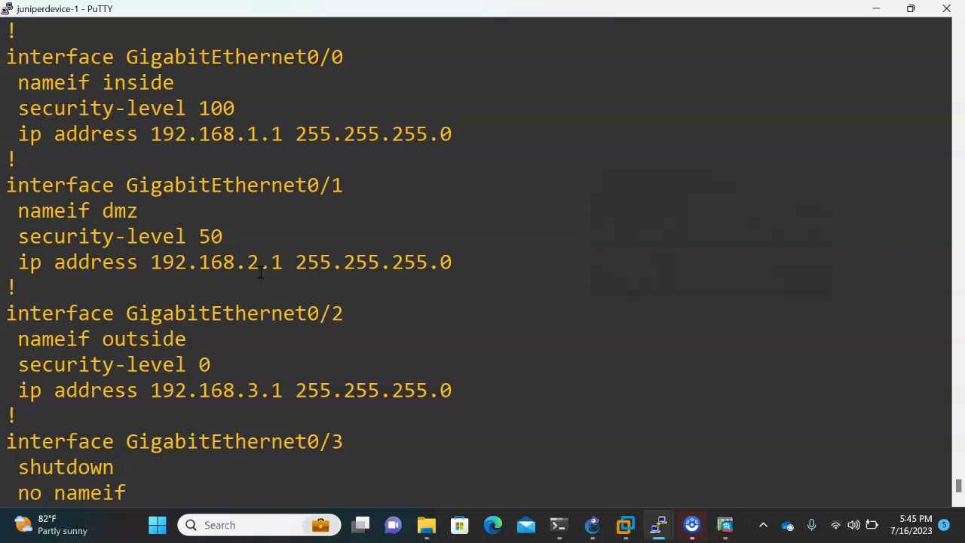
Page further through the ASA's running configuration, past the crypto certificate section.
key(space)
key(space)
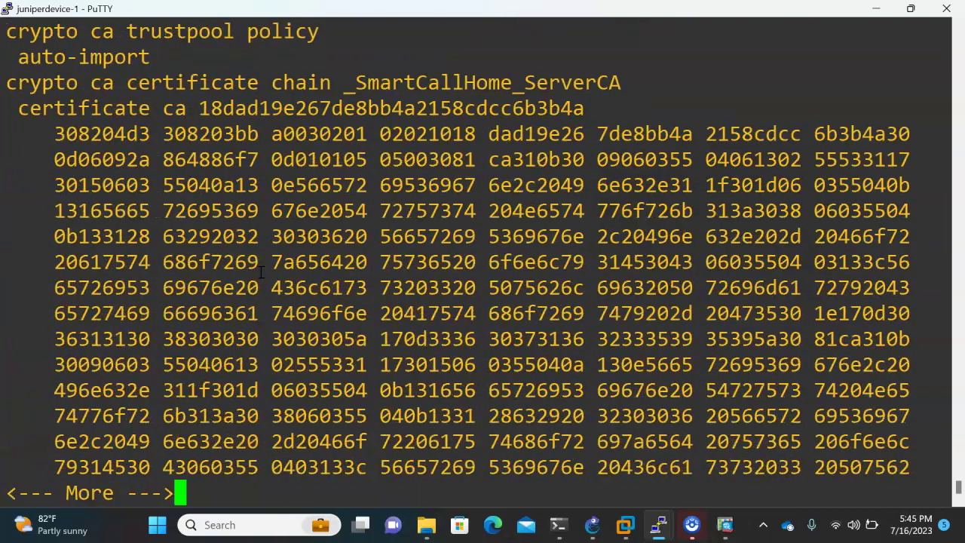
key(space)
Check the topology in GNS3 and ping PC2 at 192.168.2.2 from PC1's PuTTY console.
click(593, 525)
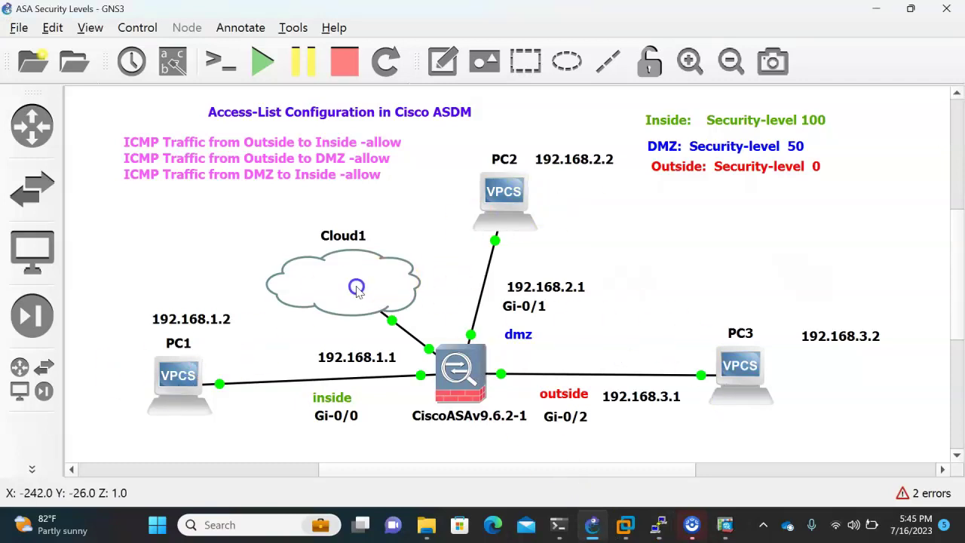
mouse_move(659, 524)
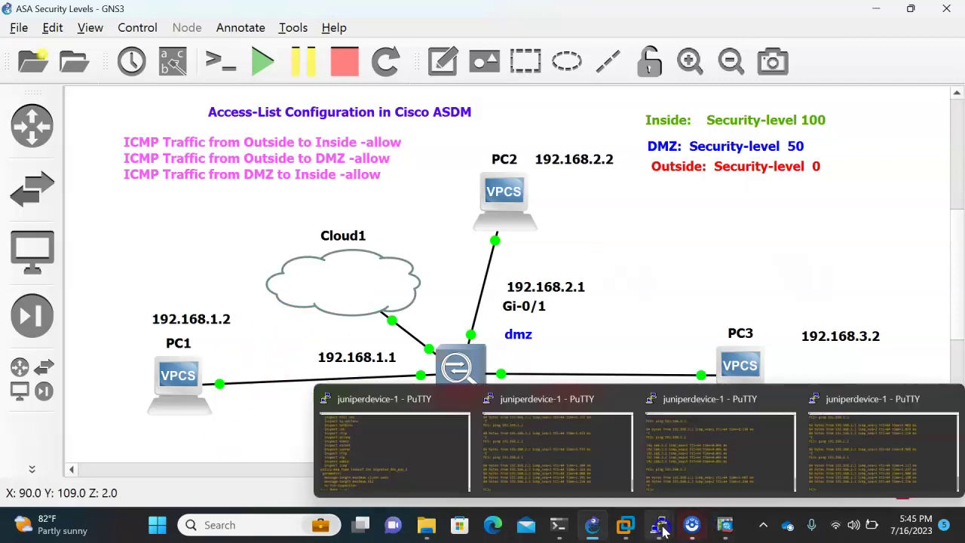
click(625, 478)
key(Up)
key(Return)
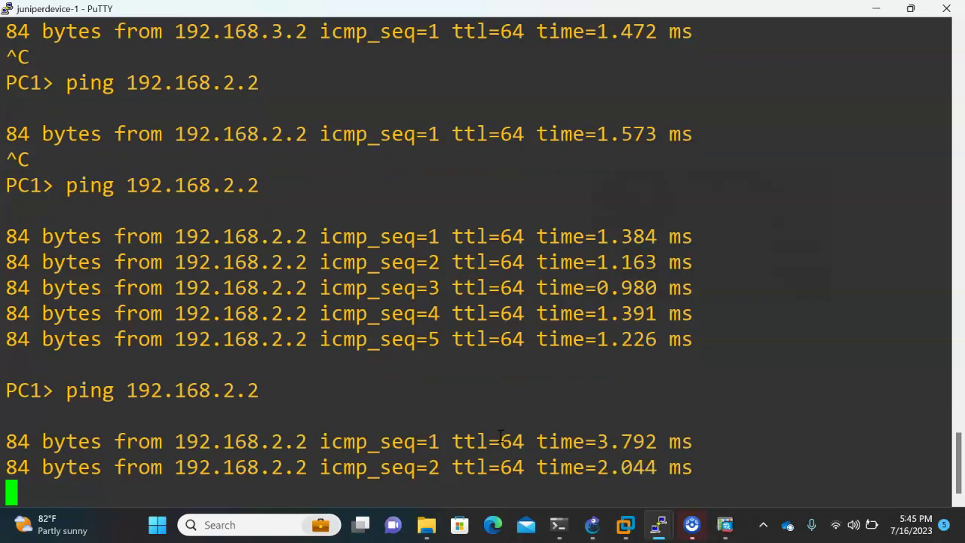
Check PC3's address in GNS3, ping 192.168.3.2 from PC1's console and stop the ping.
click(592, 525)
click(494, 158)
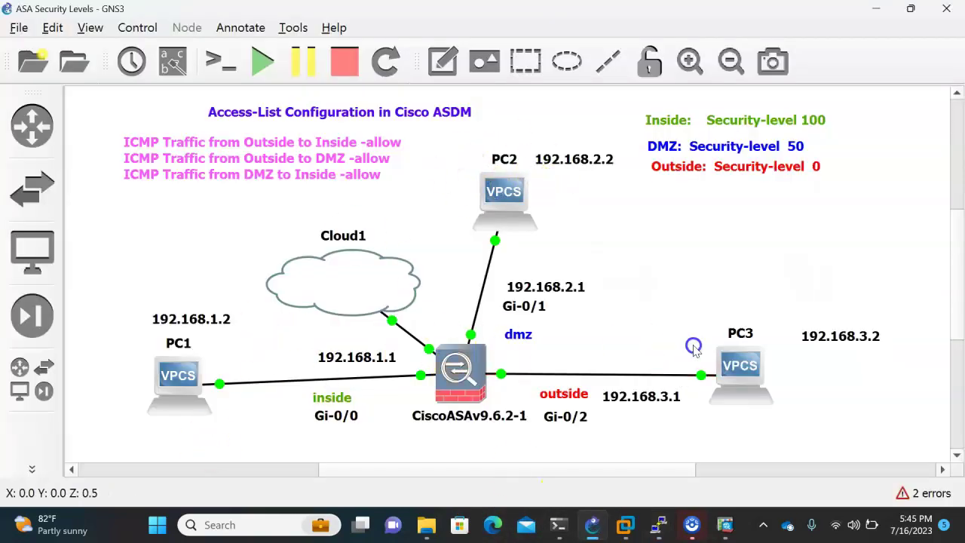
mouse_move(668, 520)
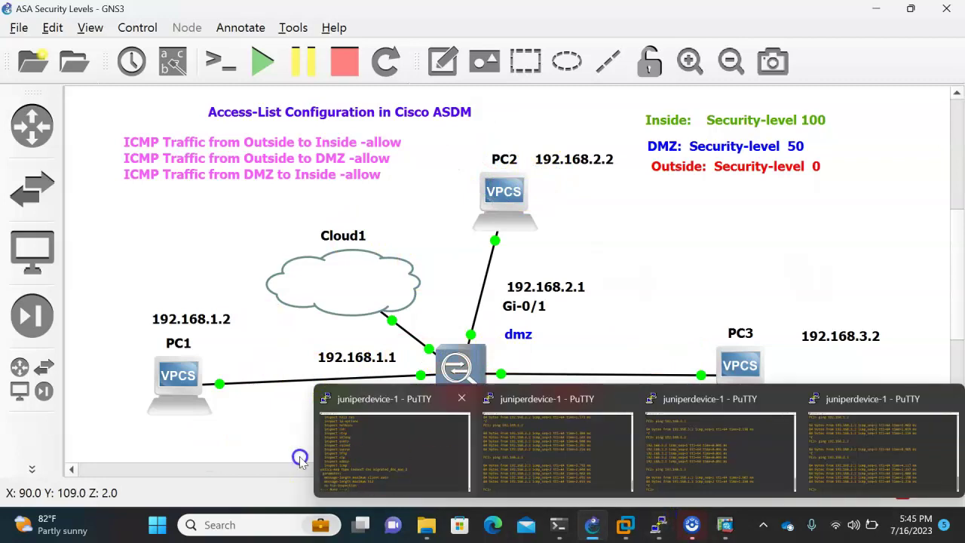
click(556, 468)
key(Up)
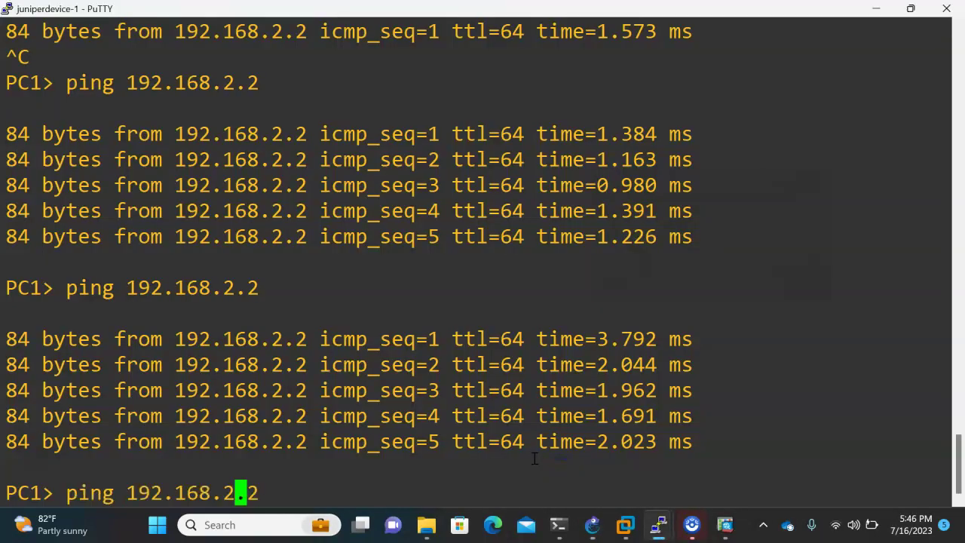
key(Return)
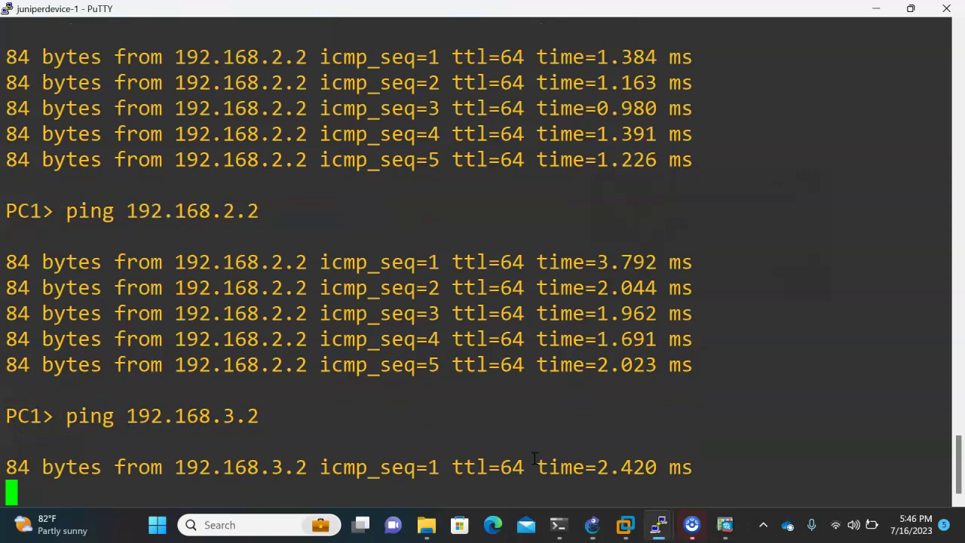
key(ctrl+c)
Switch to Cisco ASDM, open the firewall access rules and start a new permit rule on the outside interface.
click(592, 525)
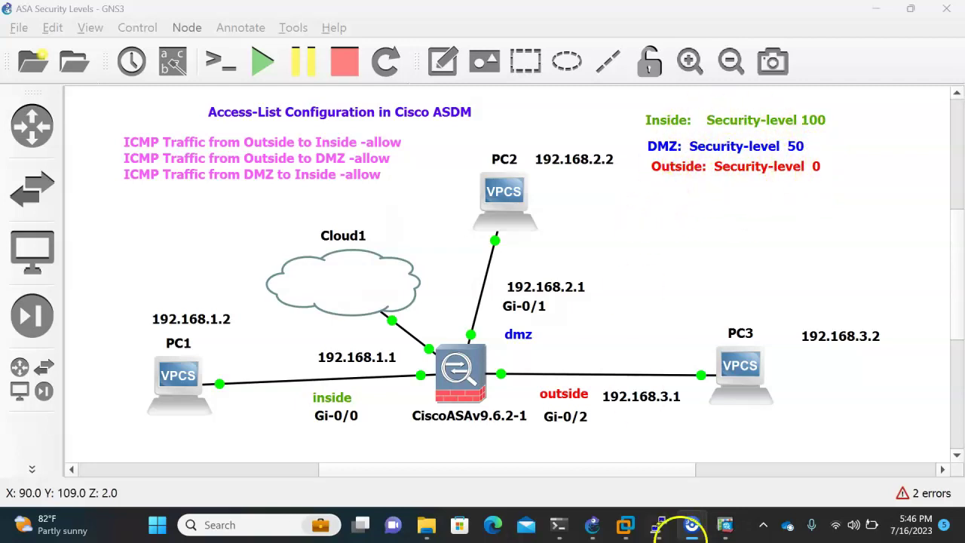
click(724, 525)
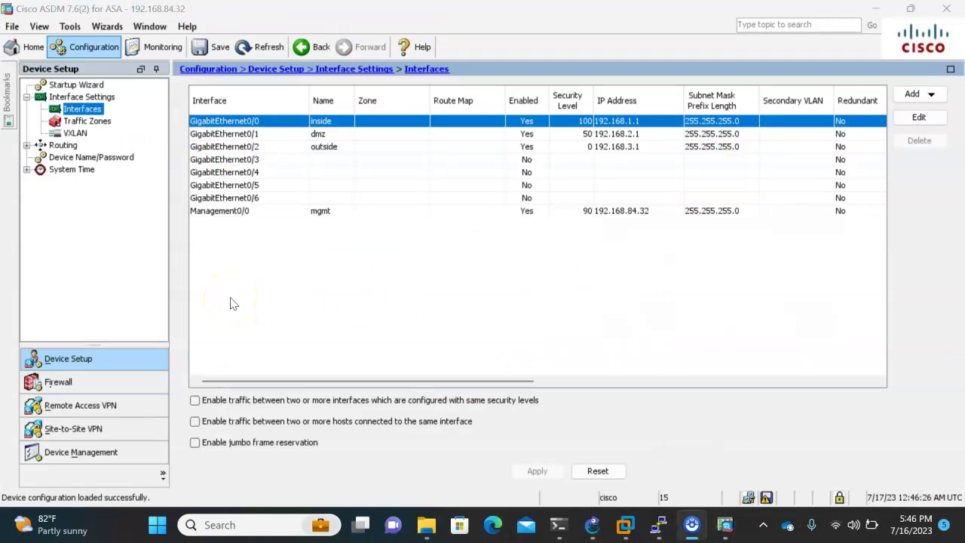
click(60, 386)
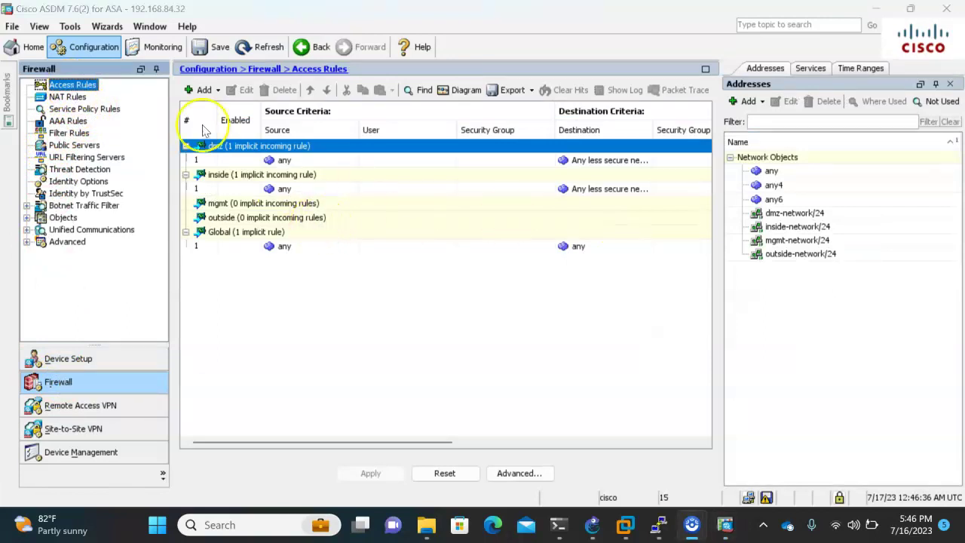
click(190, 91)
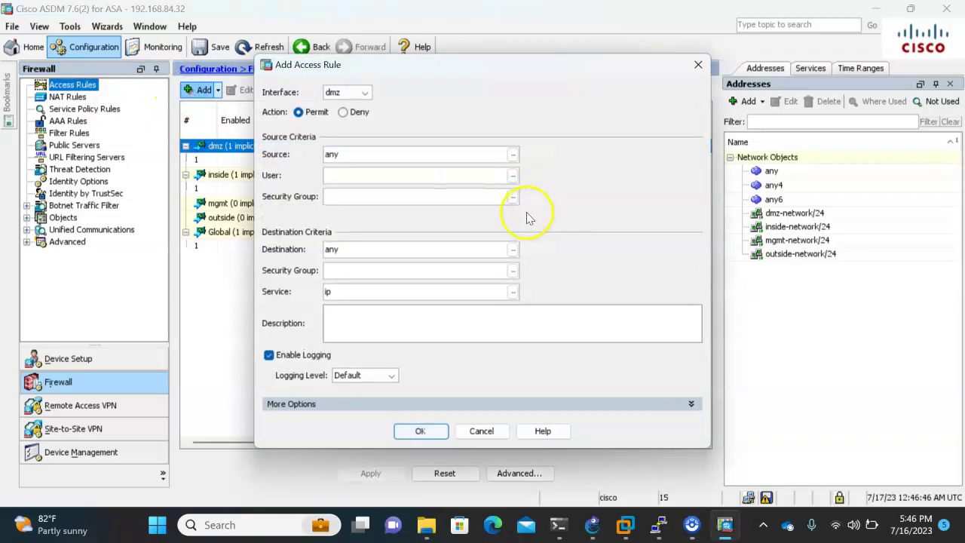
click(363, 98)
click(339, 155)
Review the zones' security levels in the GNS3 topology and return to the new access rule in ASDM.
click(592, 524)
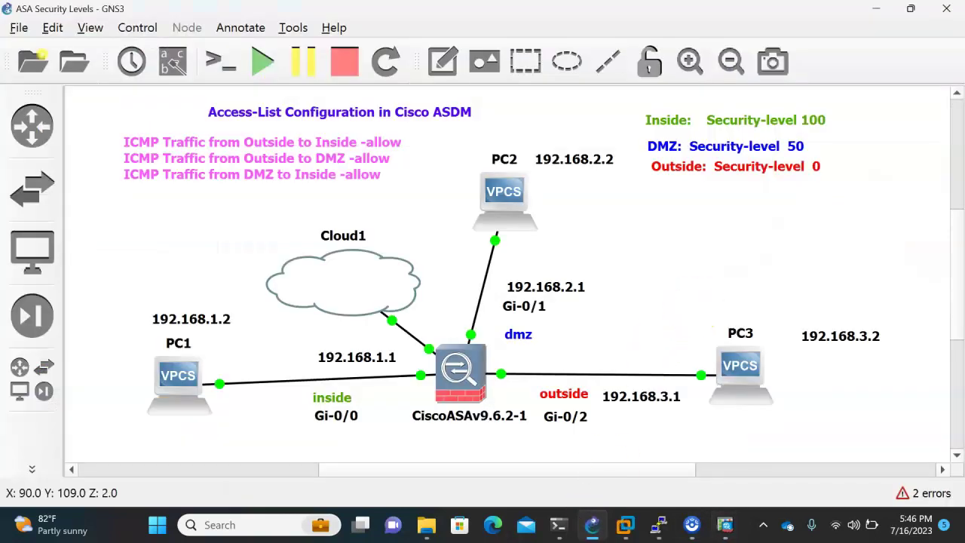
click(732, 178)
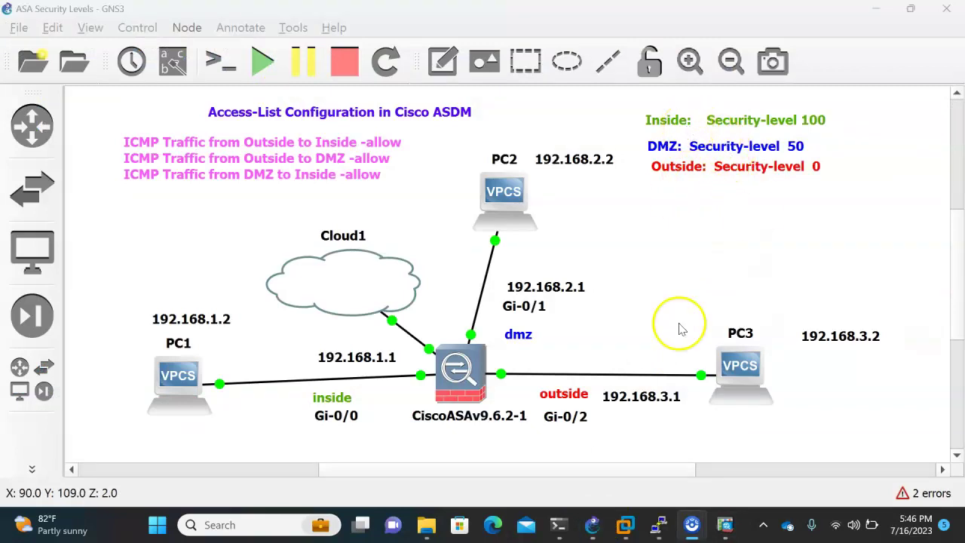
click(724, 525)
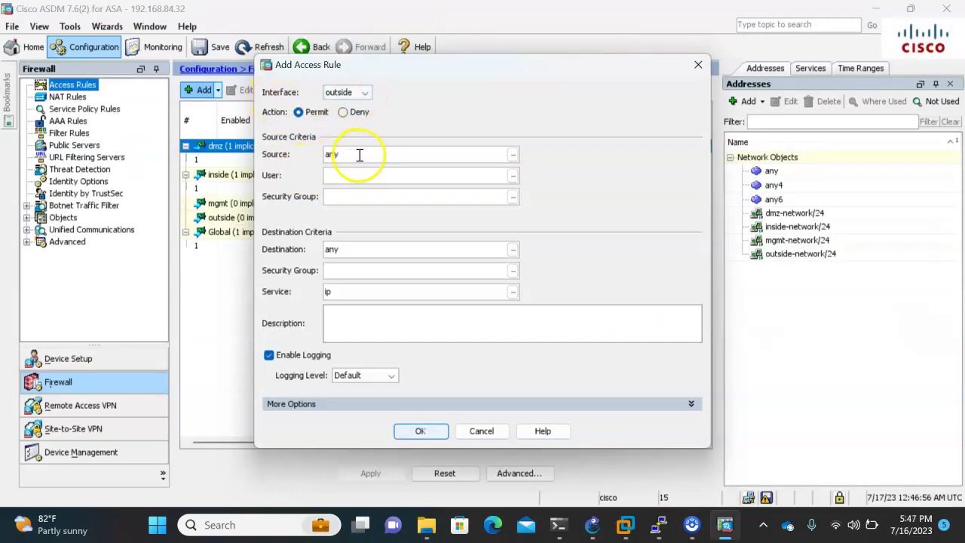
Check the topology in GNS3 and ping PC2 at 192.168.2.2 from PC3's PuTTY console.
click(592, 524)
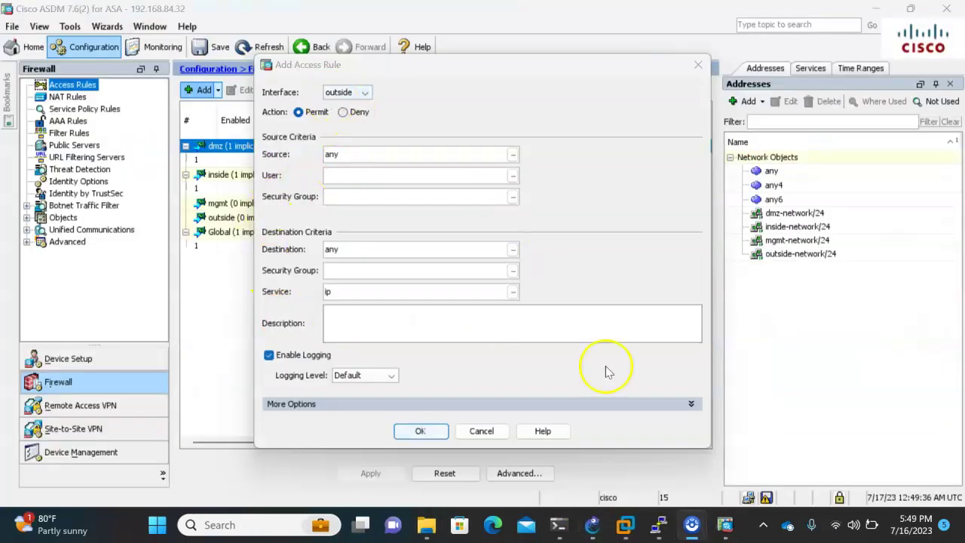
click(592, 525)
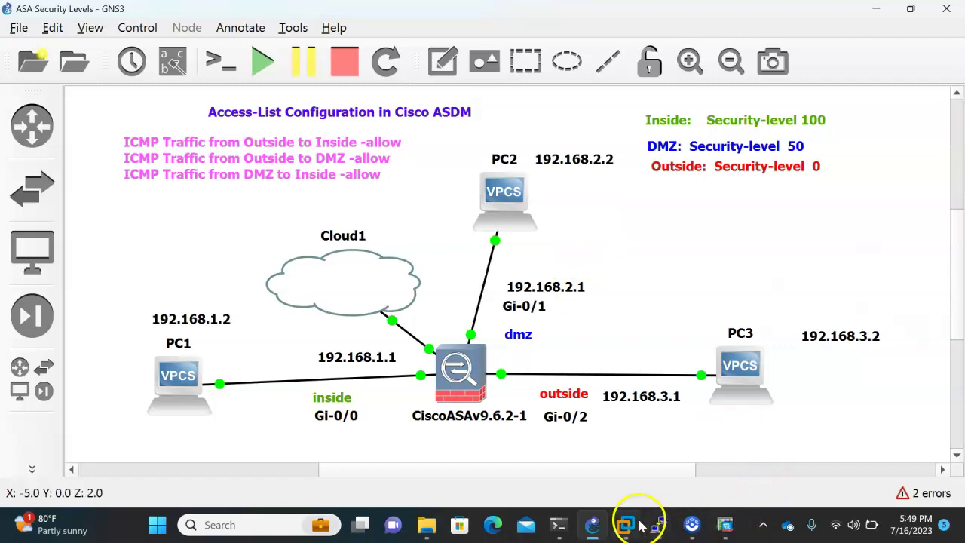
mouse_move(657, 525)
click(825, 462)
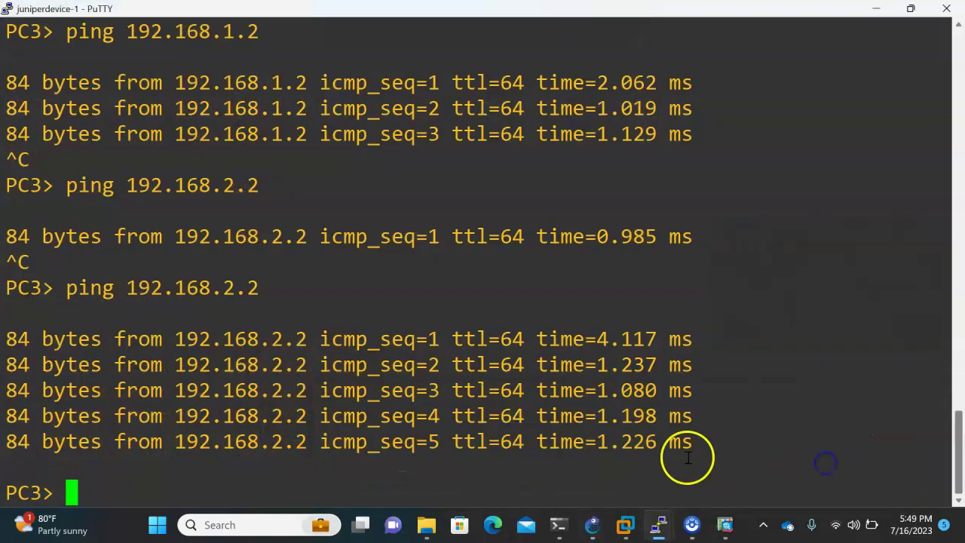
key(Up)
key(Return)
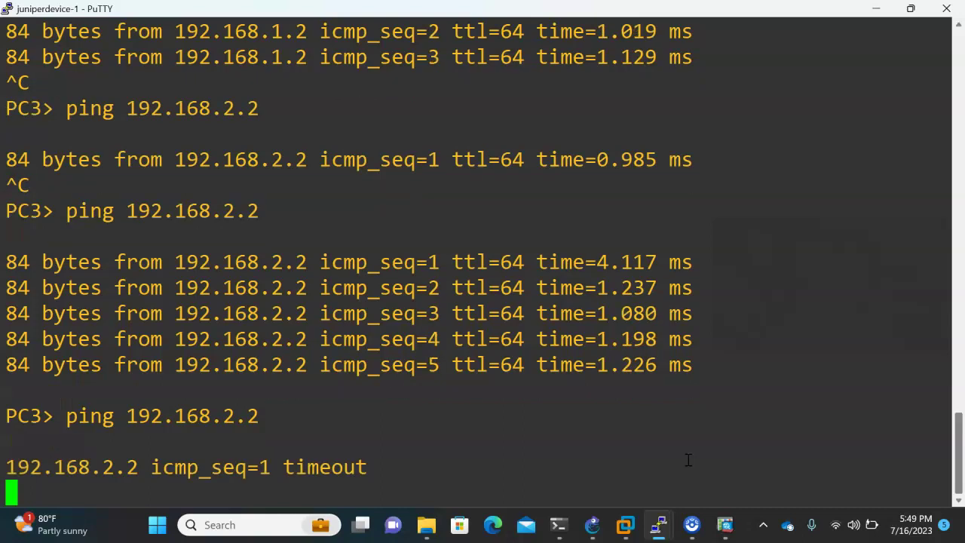
Recheck the GNS3 topology, stop the ping in PC3's console and ping PC1 at 192.168.1.2 instead.
click(592, 525)
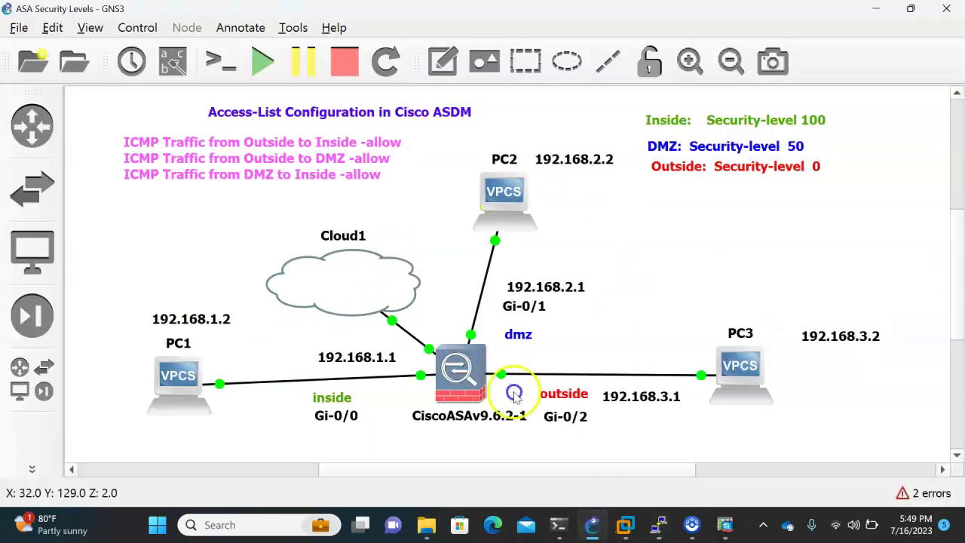
mouse_move(656, 526)
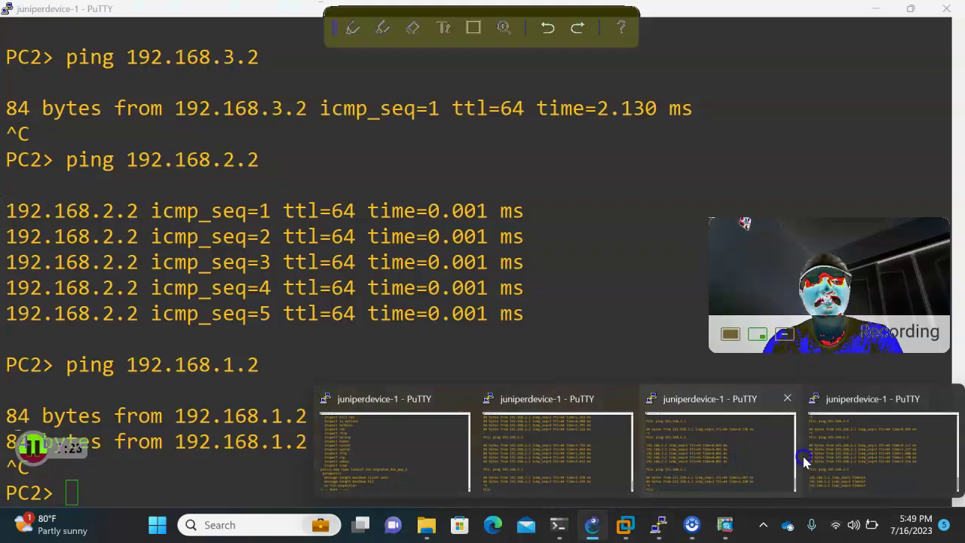
click(804, 456)
click(658, 524)
click(833, 464)
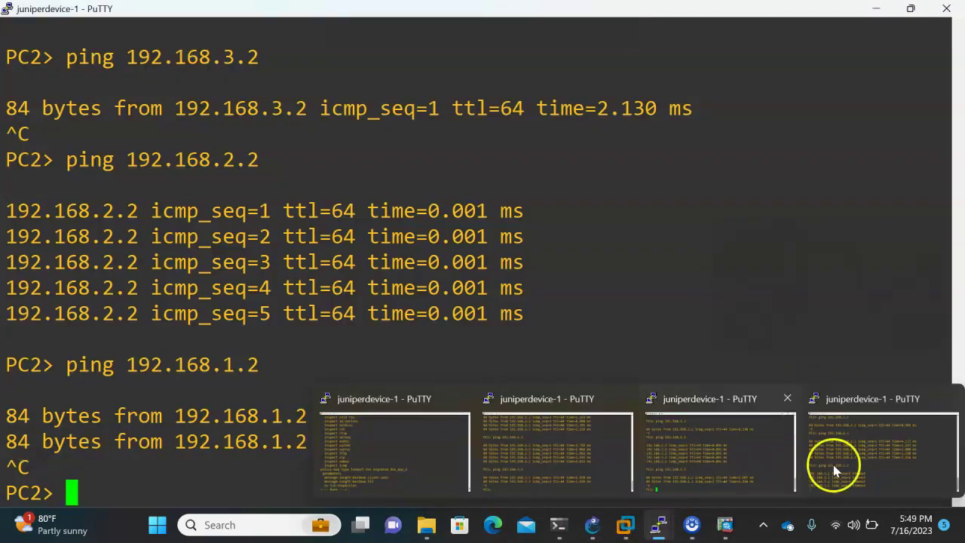
key(ctrl+c)
key(Up)
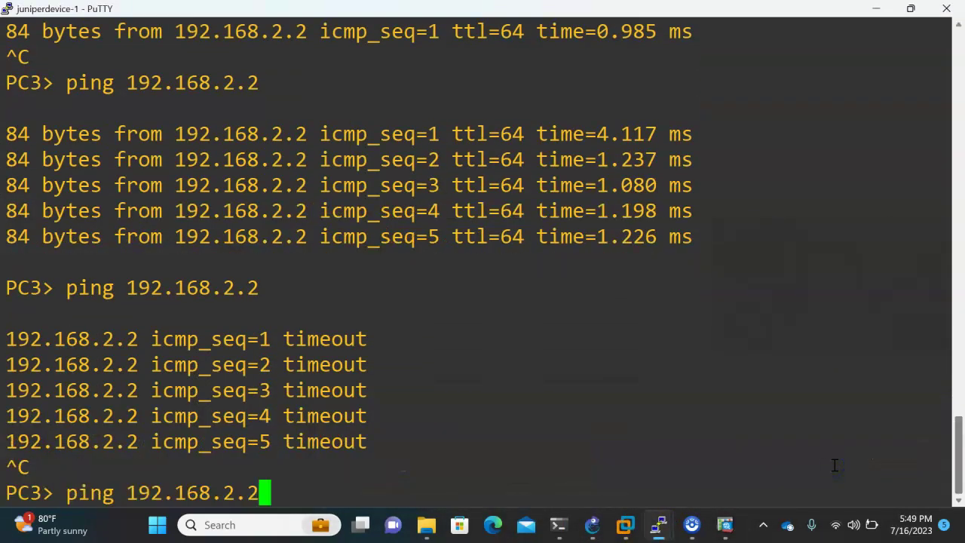
text(2)
key(Return)
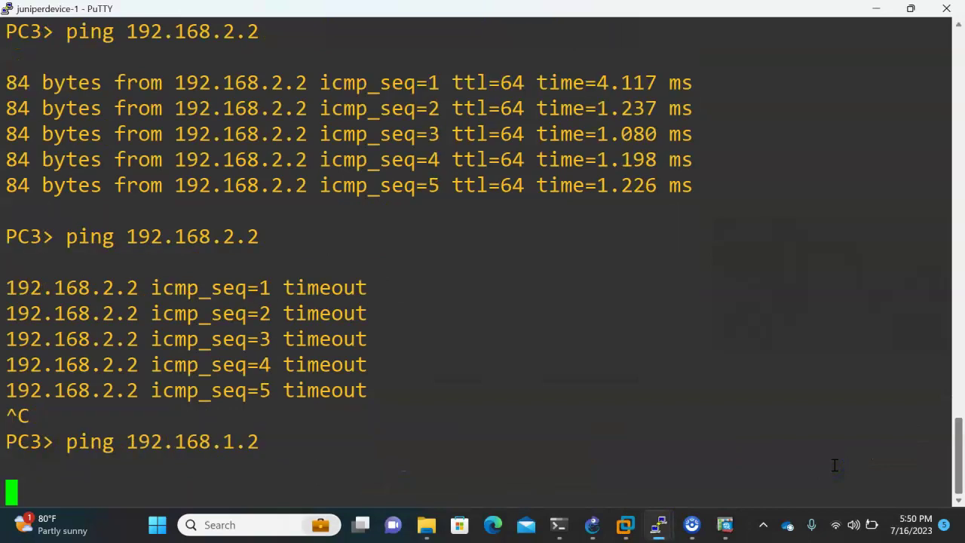
Return to ASDM and add the outside permit rule with destination 192.168.1.2 and service icmp.
click(726, 528)
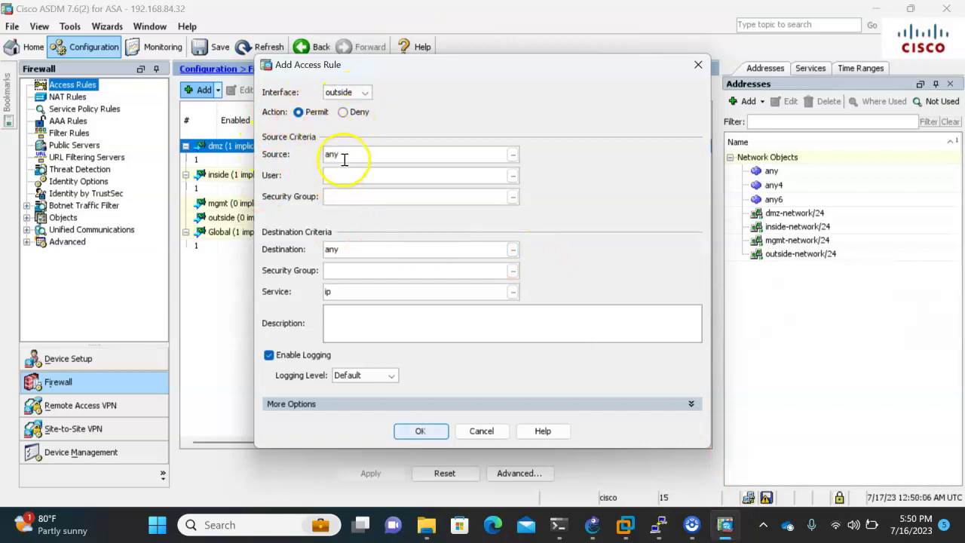
double_click(321, 248)
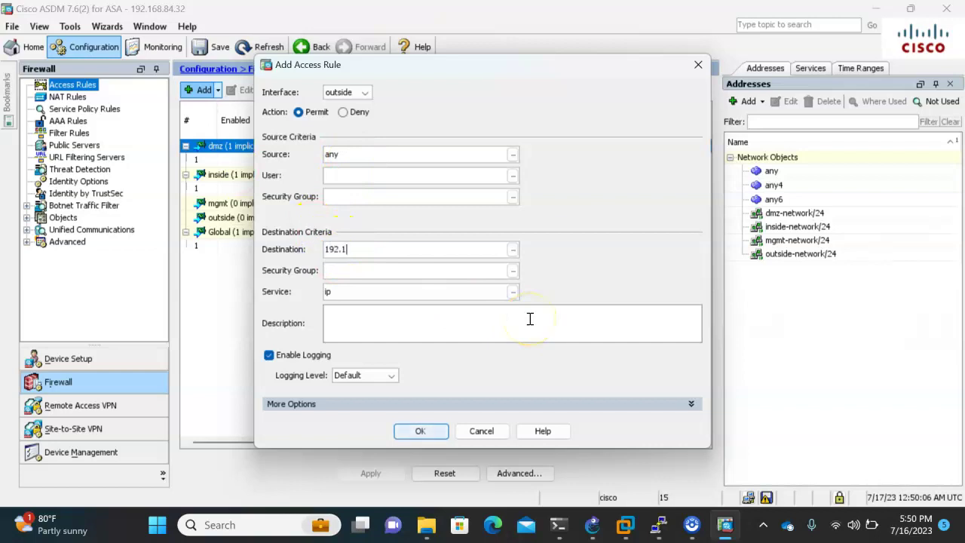
text(68.1.2)
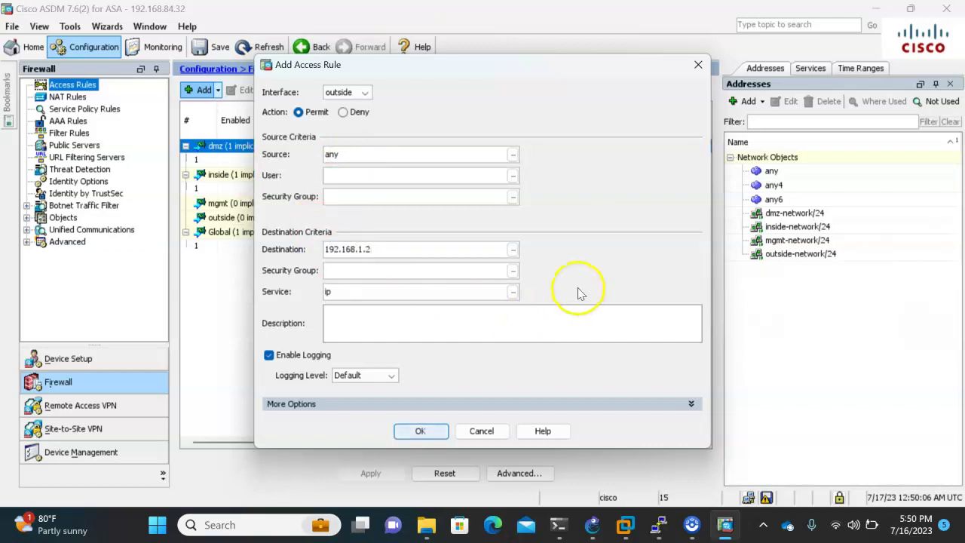
double_click(345, 291)
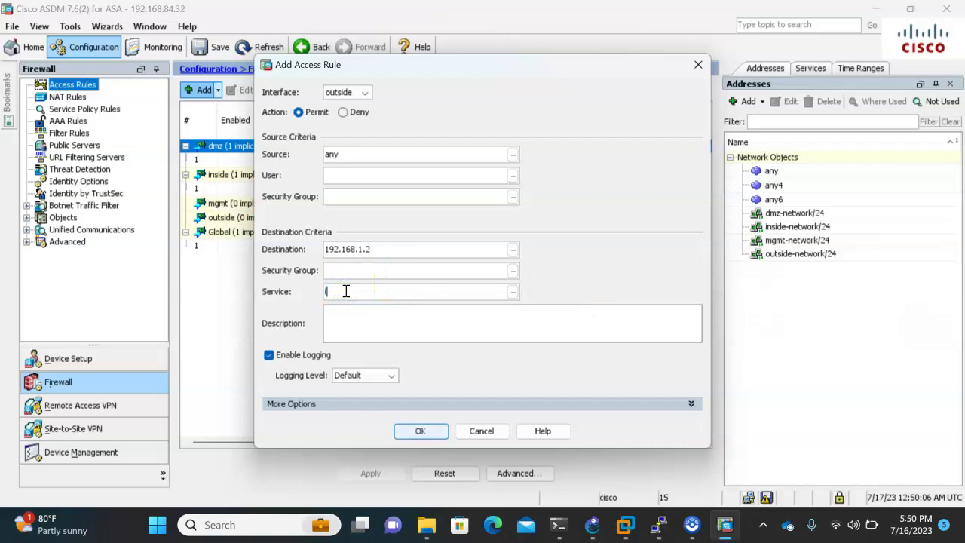
text(icmp)
key(Return)
click(420, 431)
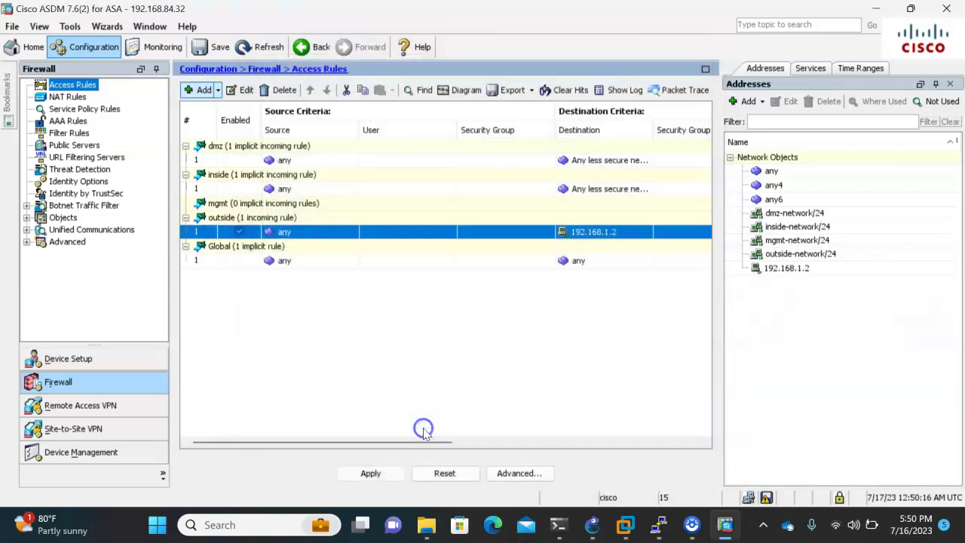
Start a second outside permit rule from any source, with destination 192.168.2.2 and service icmp, consulting GNS3 for the topology.
click(201, 90)
click(591, 525)
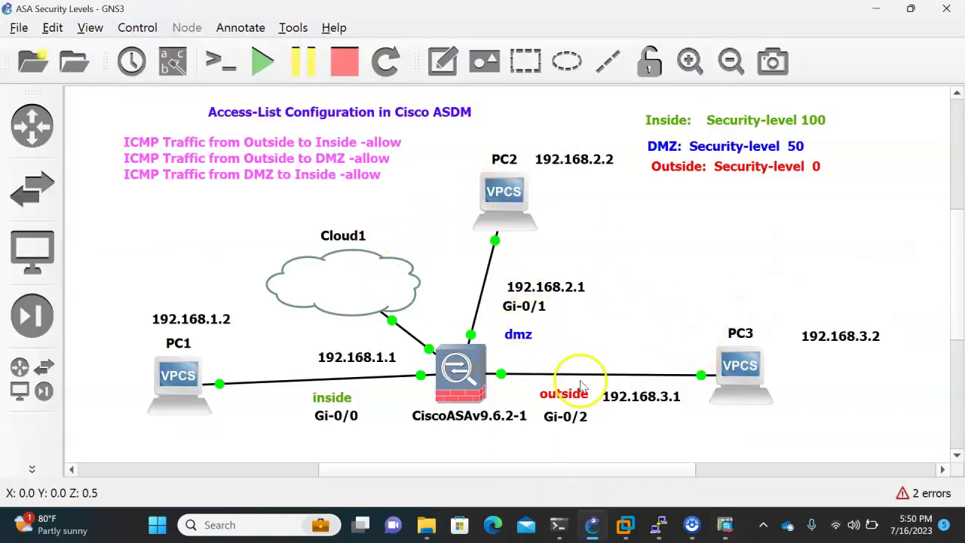
key(alt+Tab)
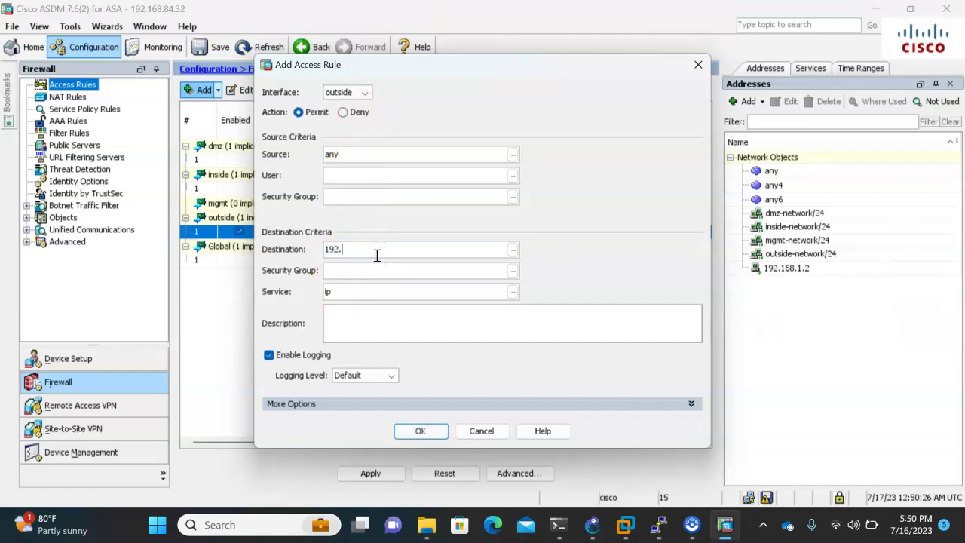
text(8.2.2)
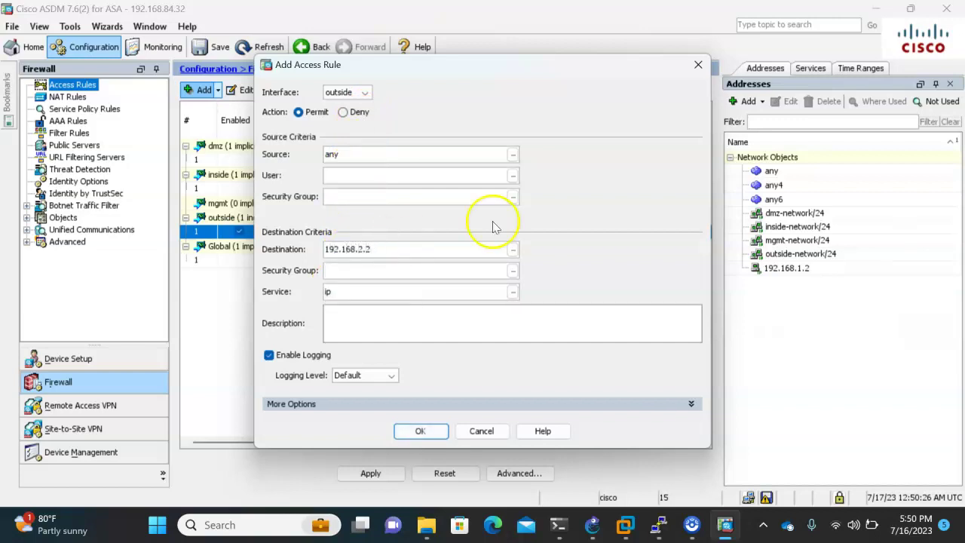
double_click(374, 298)
text(icmp)
click(601, 265)
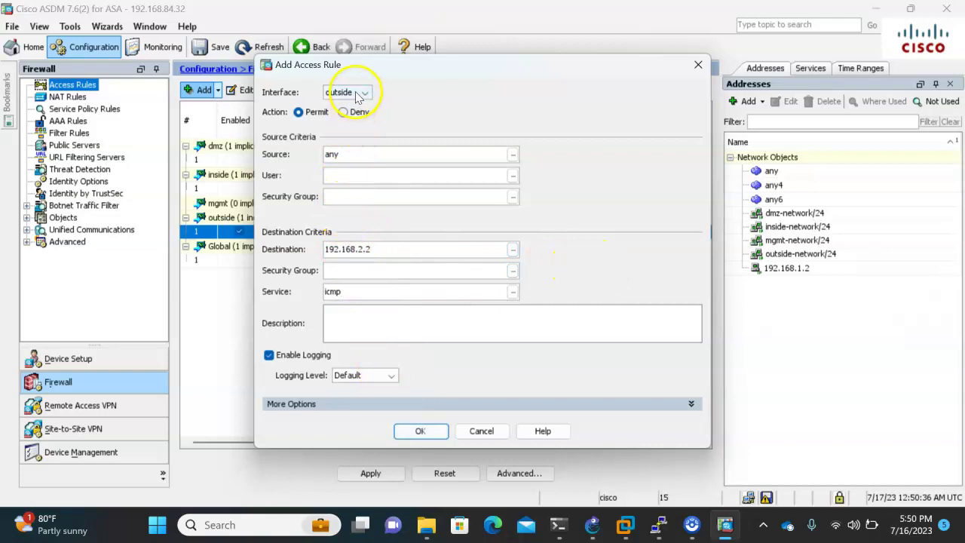
Check the required traffic in GNS3, add the second outside rule in ASDM and apply the access rules to the ASA.
click(592, 520)
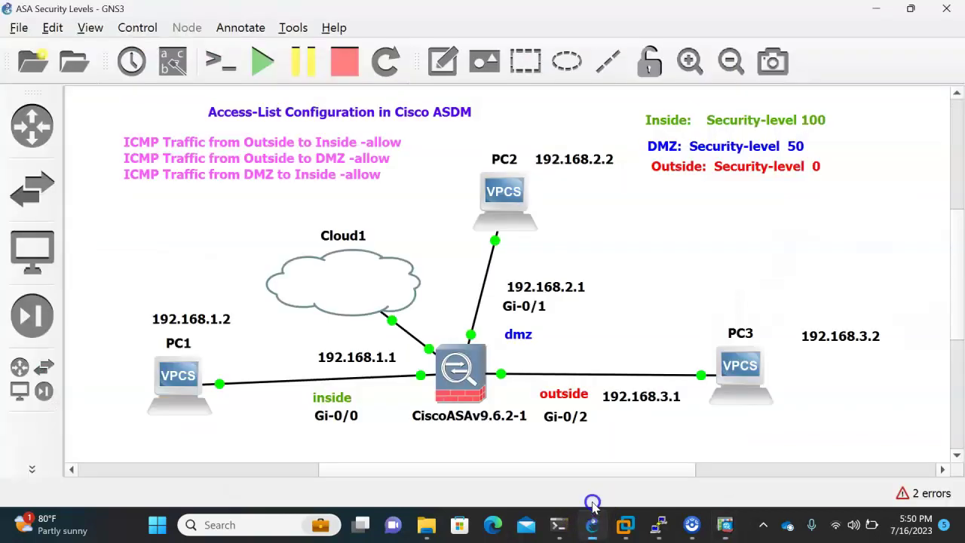
click(722, 524)
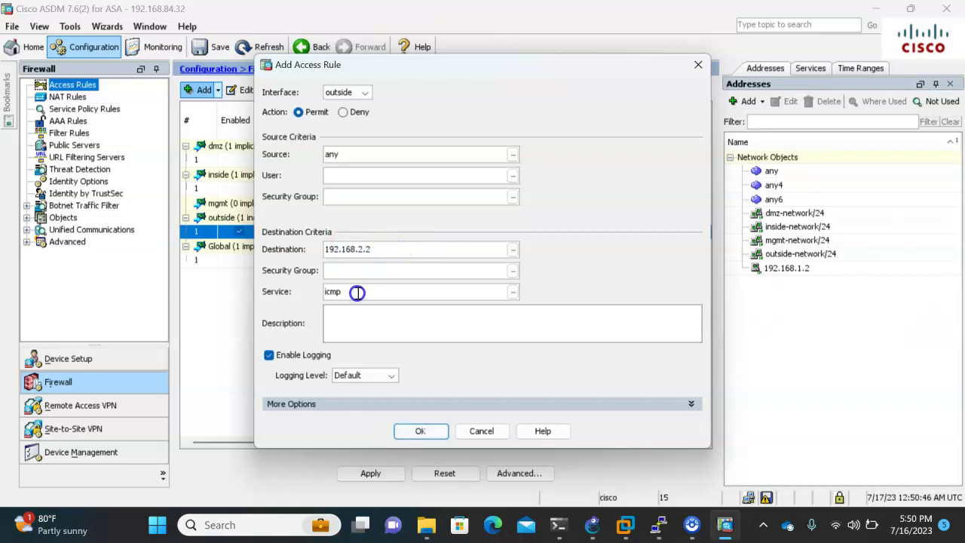
click(416, 431)
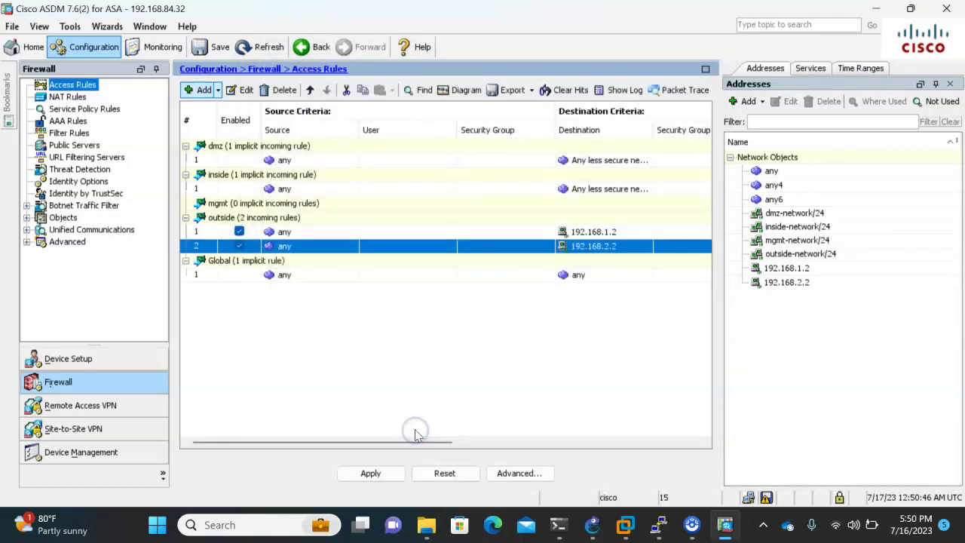
click(369, 473)
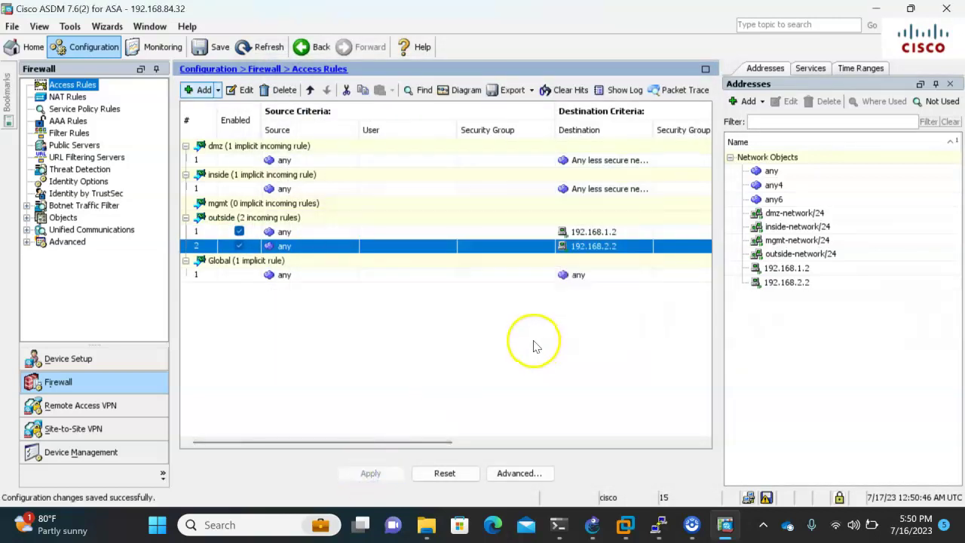
Switch to PC3's PuTTY console and repeat the ping to 192.168.1.2.
mouse_move(659, 524)
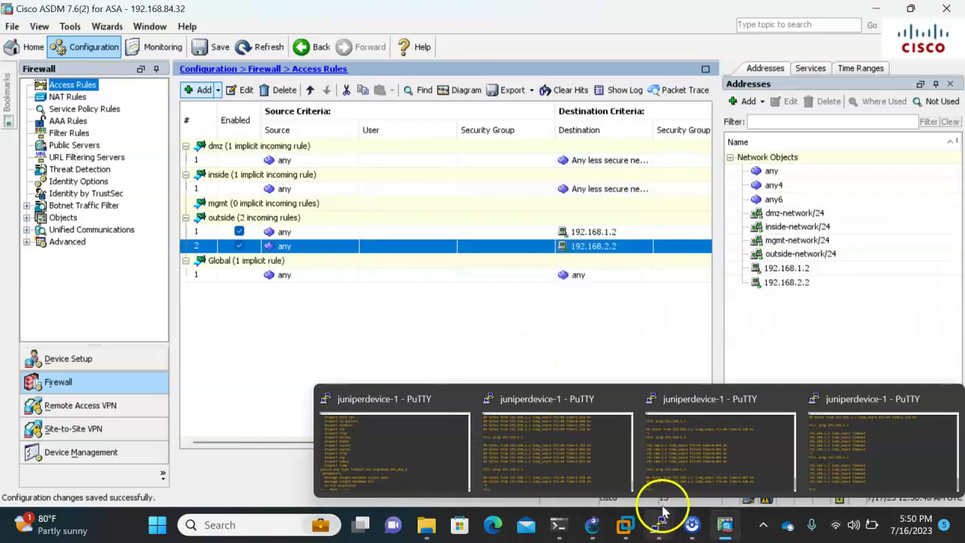
click(823, 477)
key(Up)
key(Return)
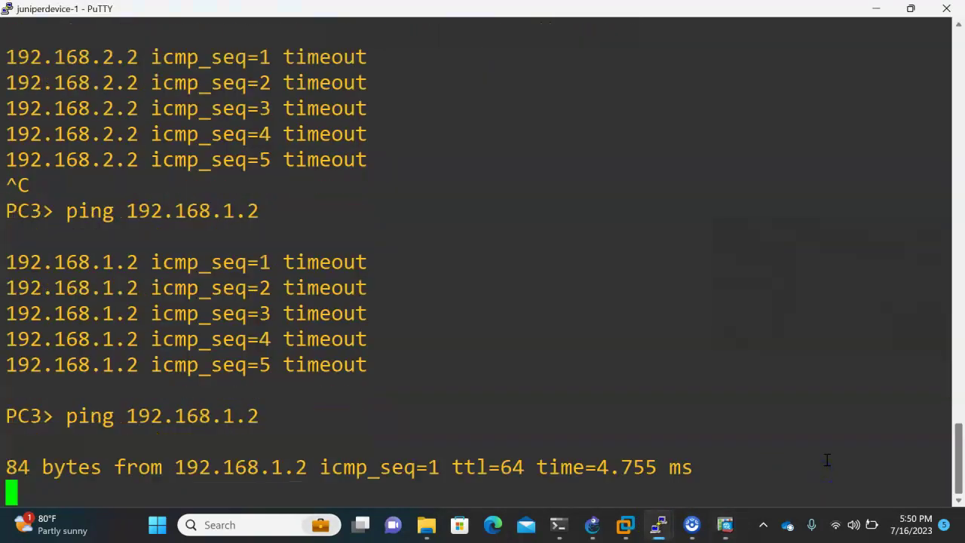
Review the security levels in GNS3, ping 192.168.2.2 from PC3's console and stop the ping.
click(593, 523)
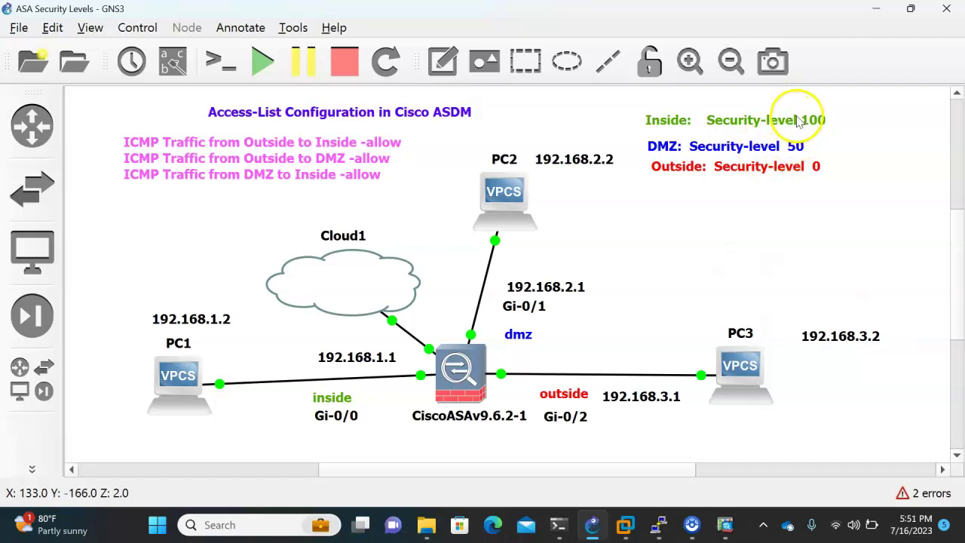
mouse_move(664, 524)
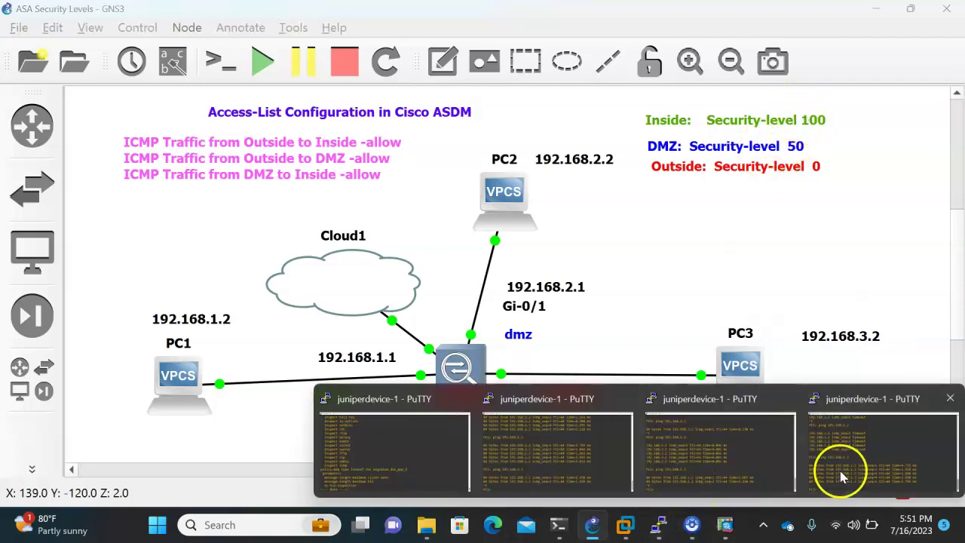
click(842, 475)
key(Up)
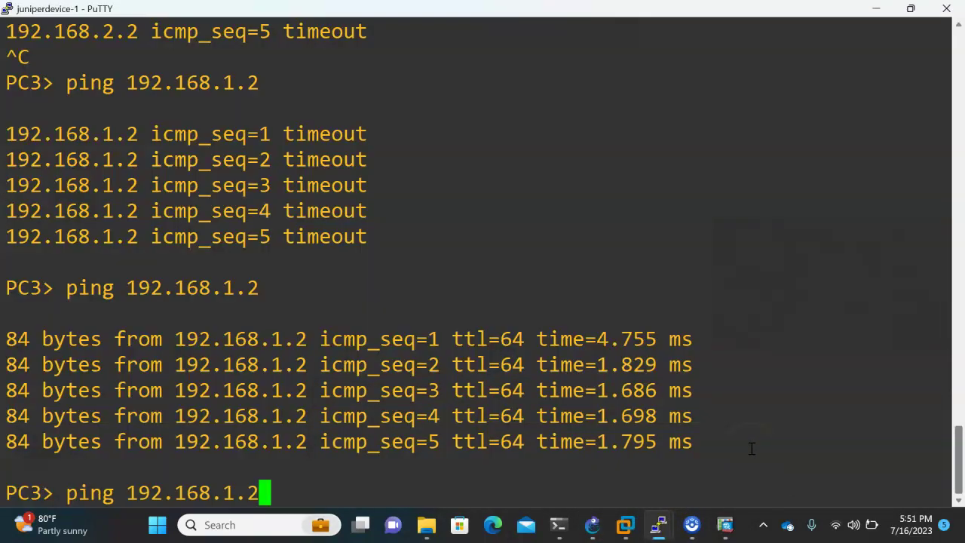
key(Return)
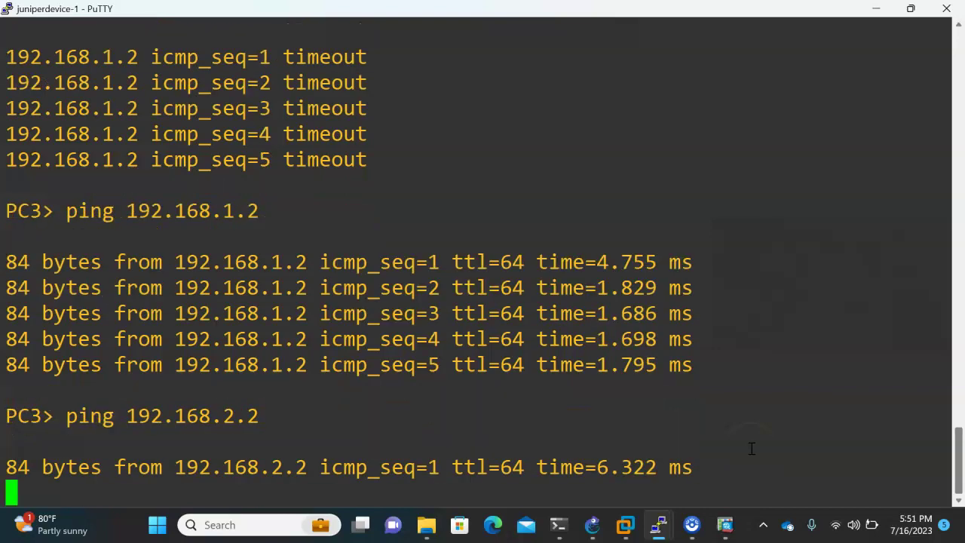
key(ctrl+c)
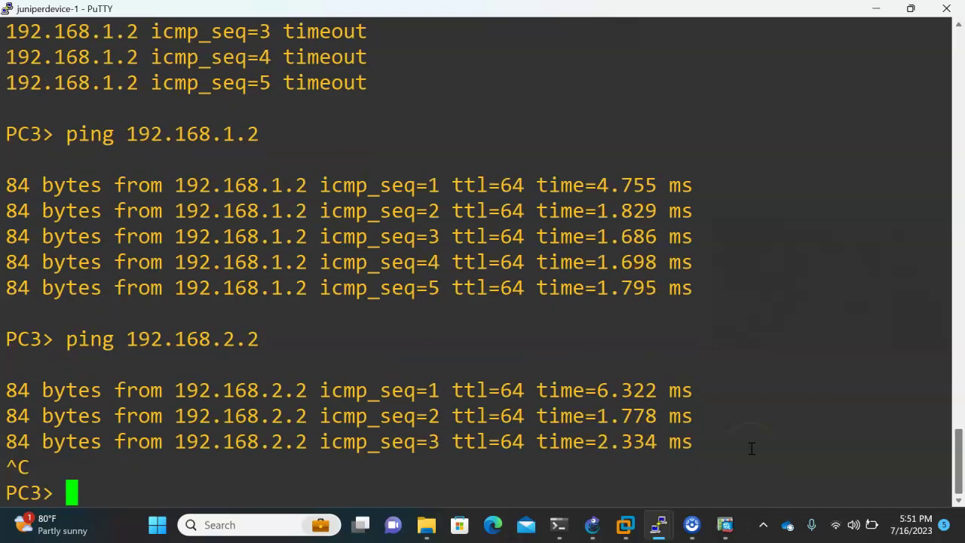
List the ASA's access lines with "show running-config | inc access" in its PuTTY console, and return to the GNS3 topology.
mouse_move(657, 519)
click(420, 468)
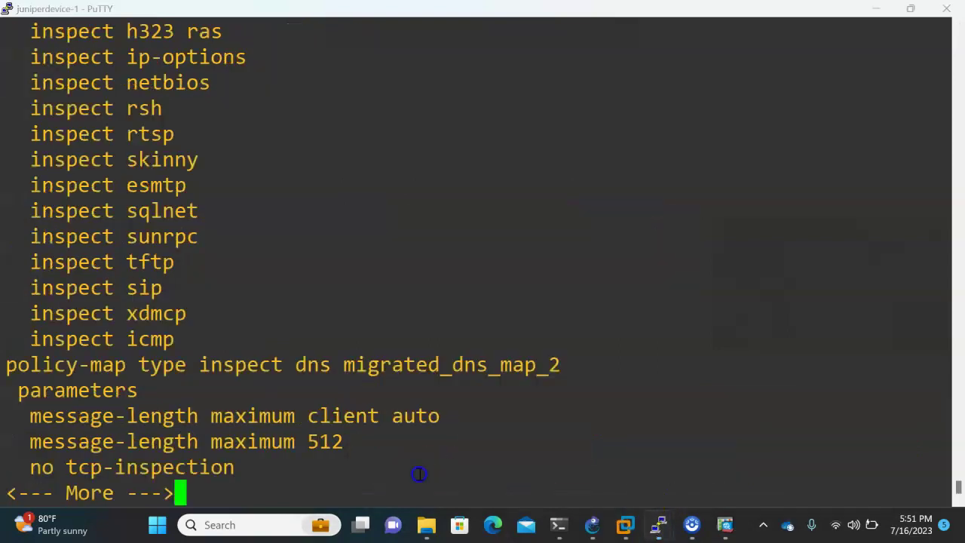
key(space)
text(show run)
key(Tab)
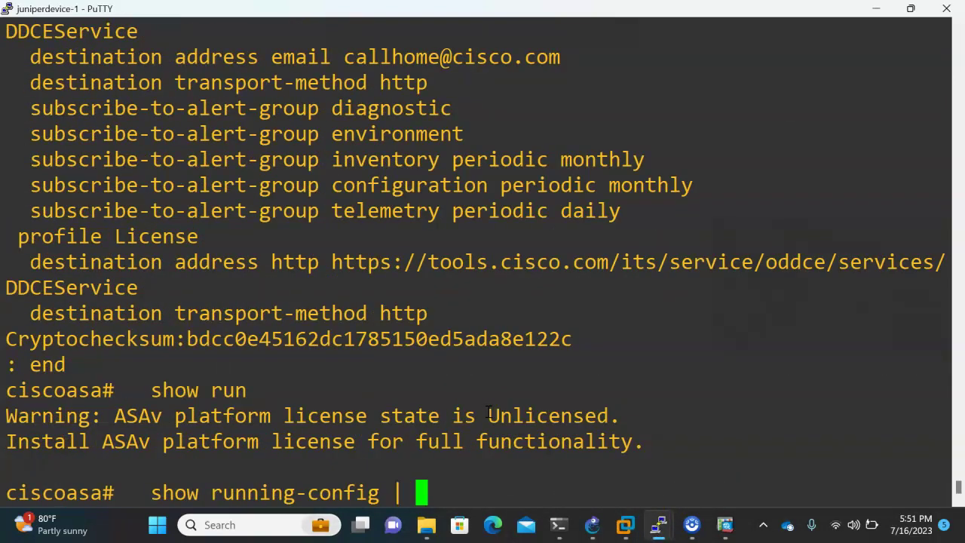
text(| inc access)
key(Return)
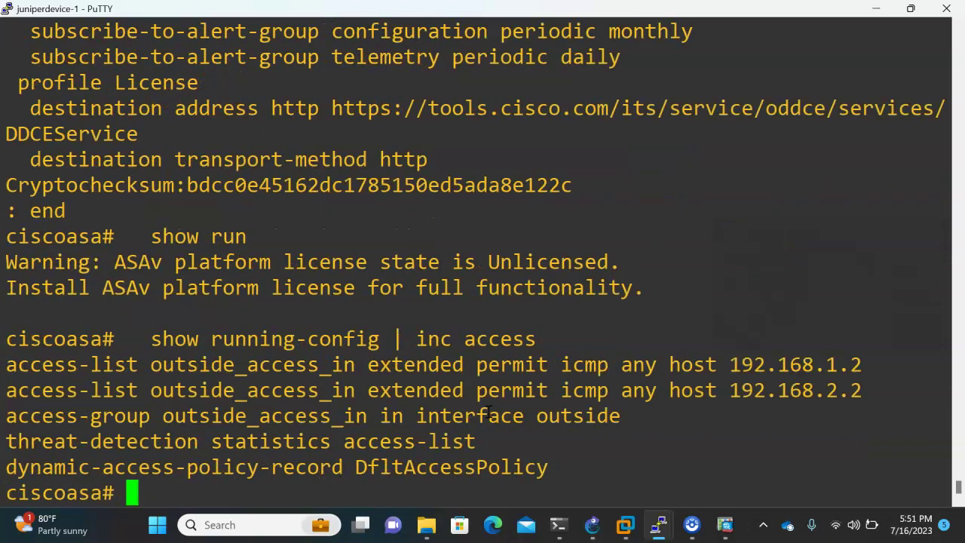
key(Return)
key(Return)
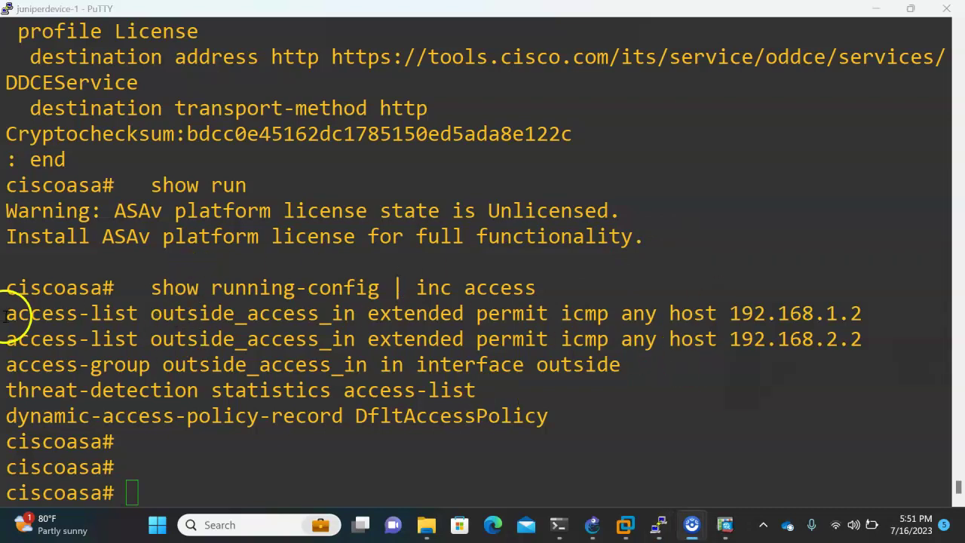
click(197, 318)
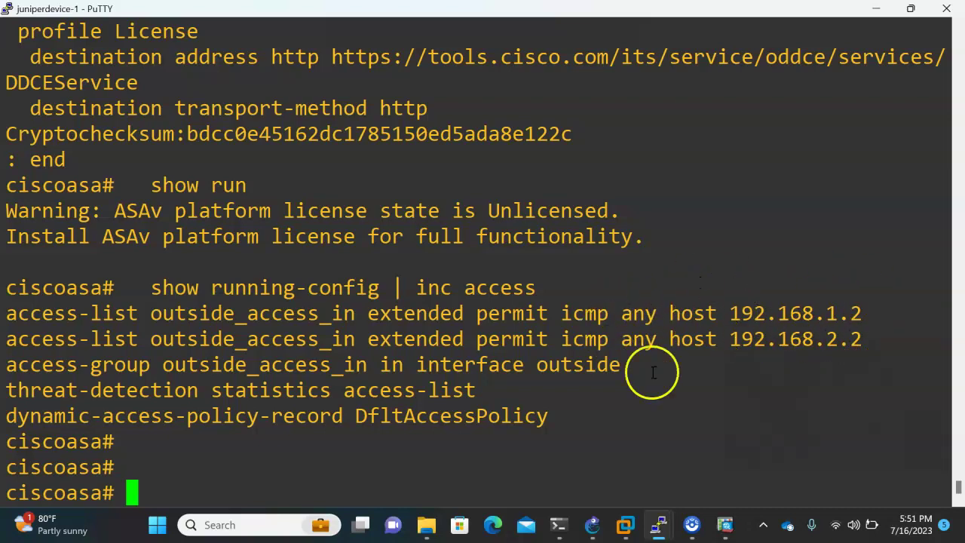
click(591, 520)
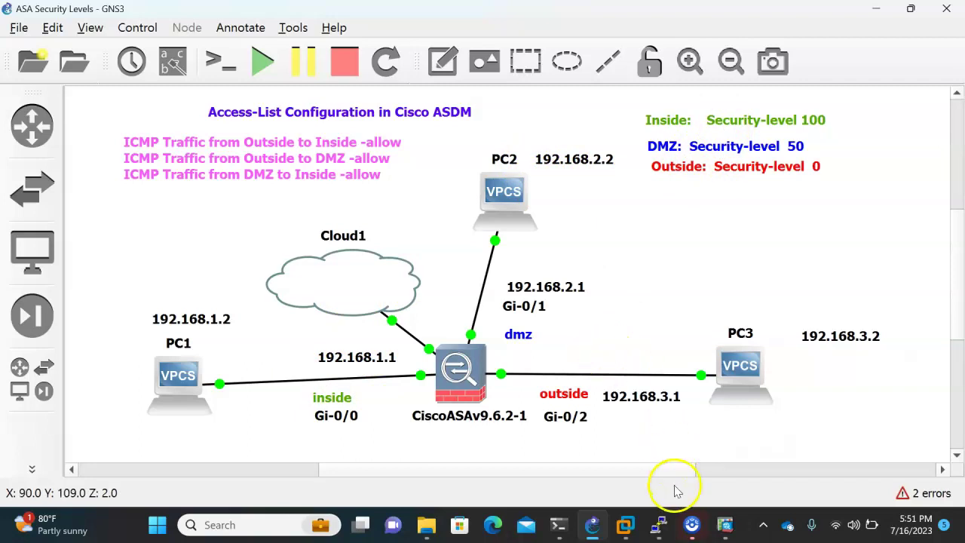
Switch to PC2's PuTTY console, ping 192.168.1.2 from it and return to the GNS3 topology.
mouse_move(660, 525)
click(558, 460)
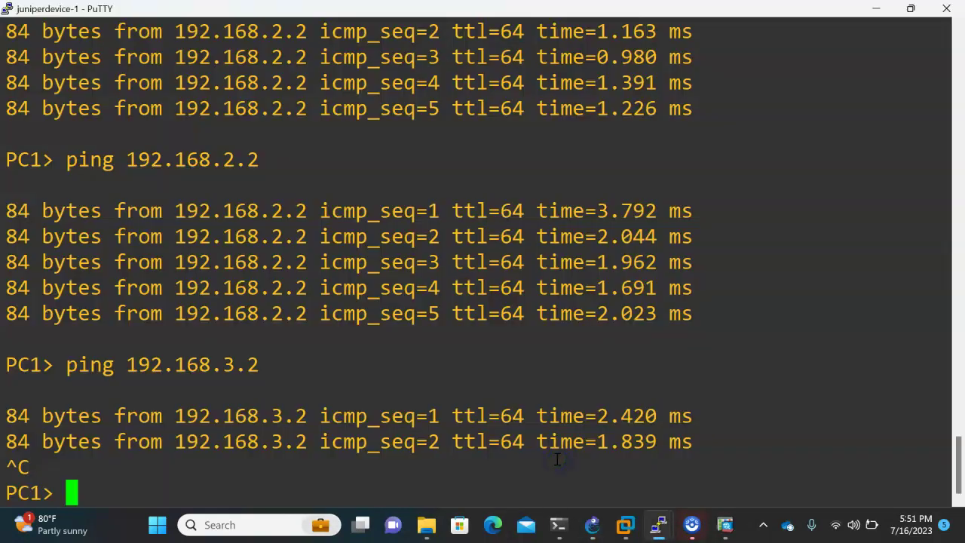
click(646, 473)
key(Up)
key(Return)
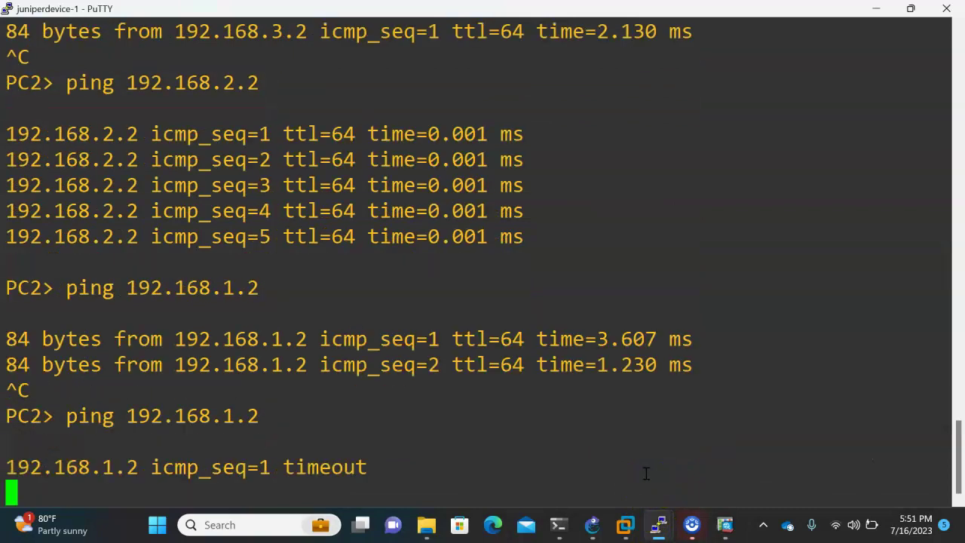
click(596, 523)
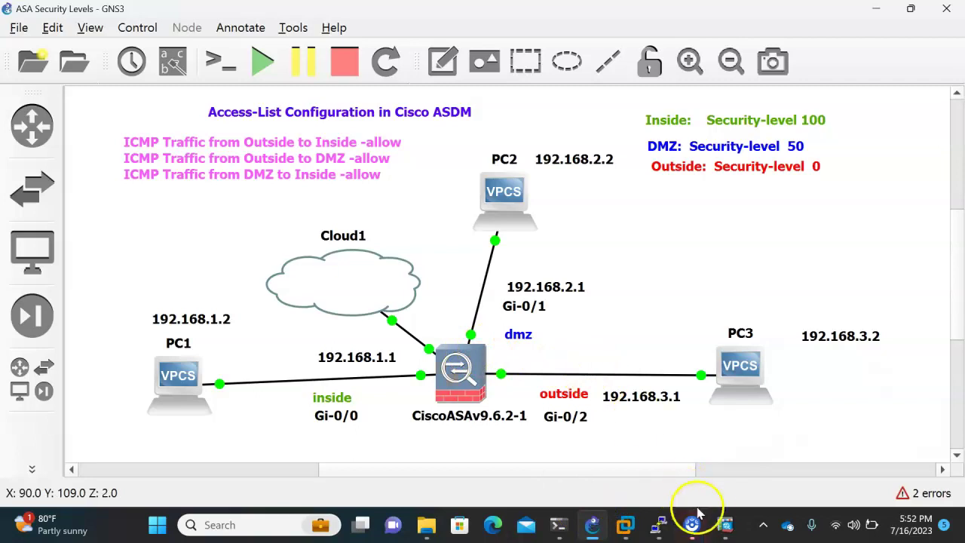
Switch to ASDM and start a new permit access rule on the dmz interface with destination 192.168.1.2.
click(723, 523)
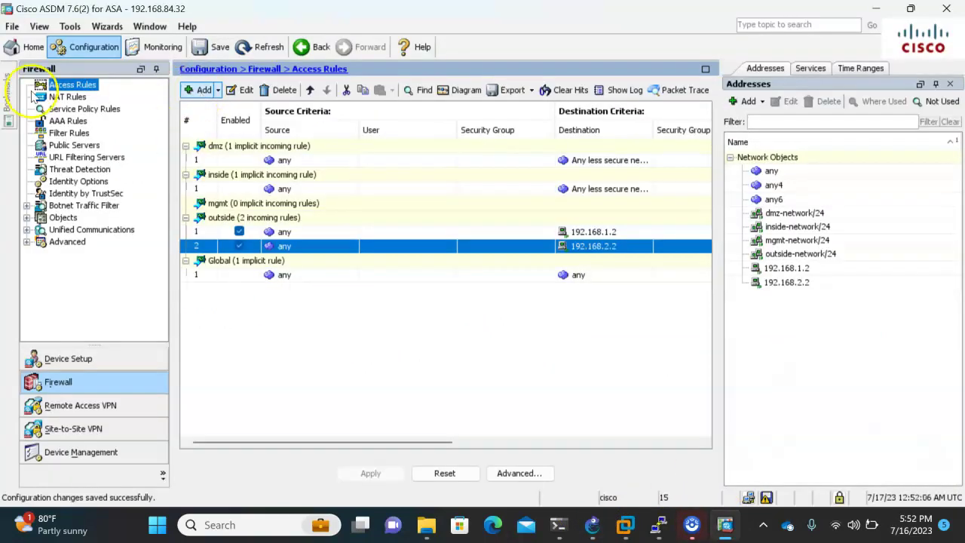
click(193, 94)
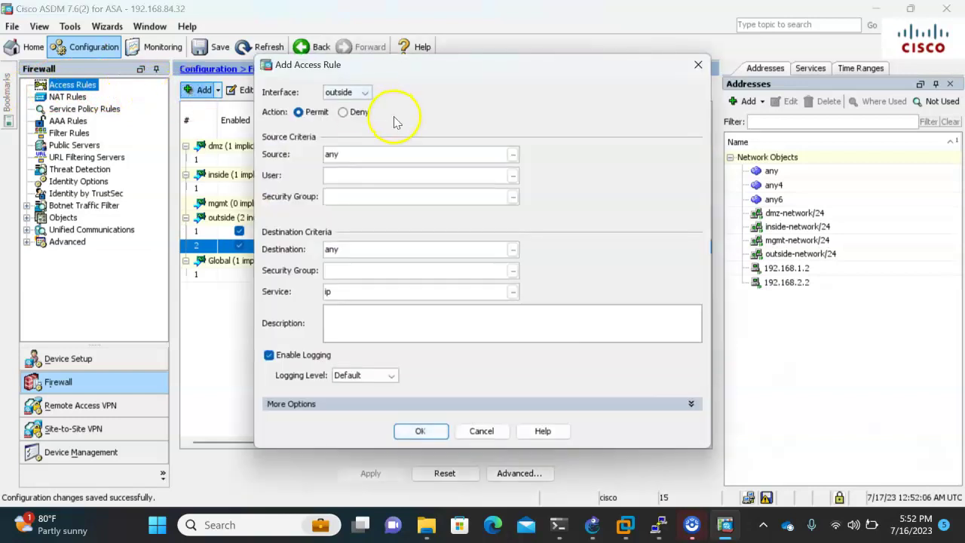
click(362, 92)
click(343, 118)
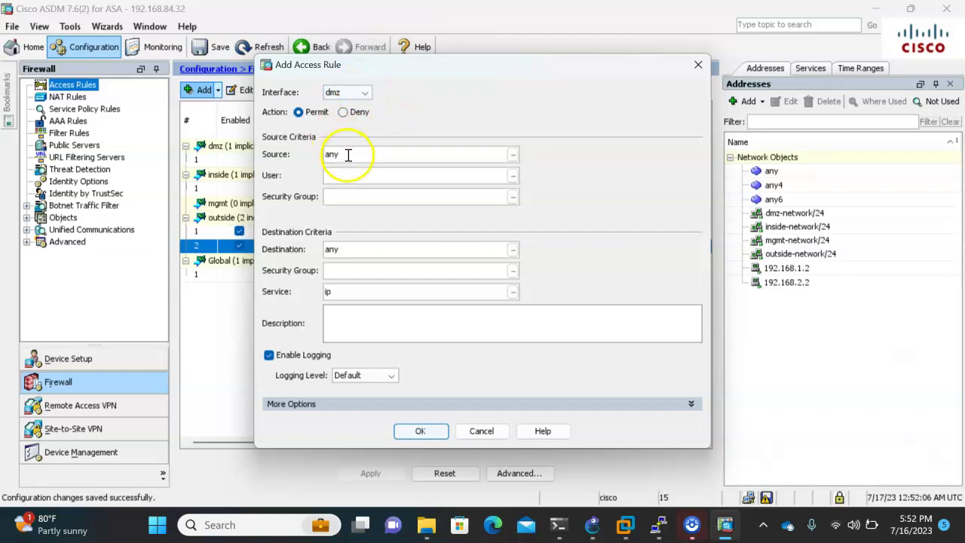
click(354, 251)
text(192.168)
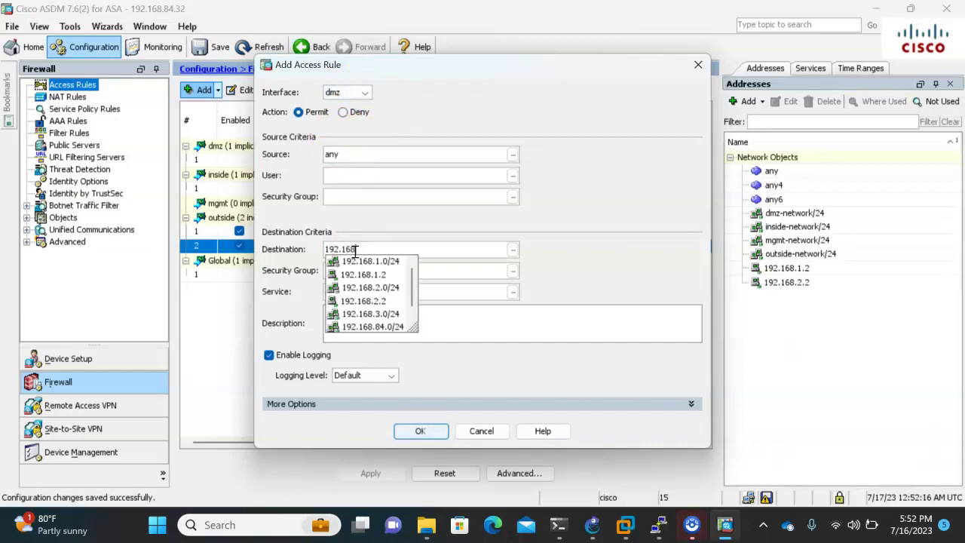
text(.1.2)
Set the new dmz rule's service to icmp, add the rule and apply it to the ASA.
click(552, 232)
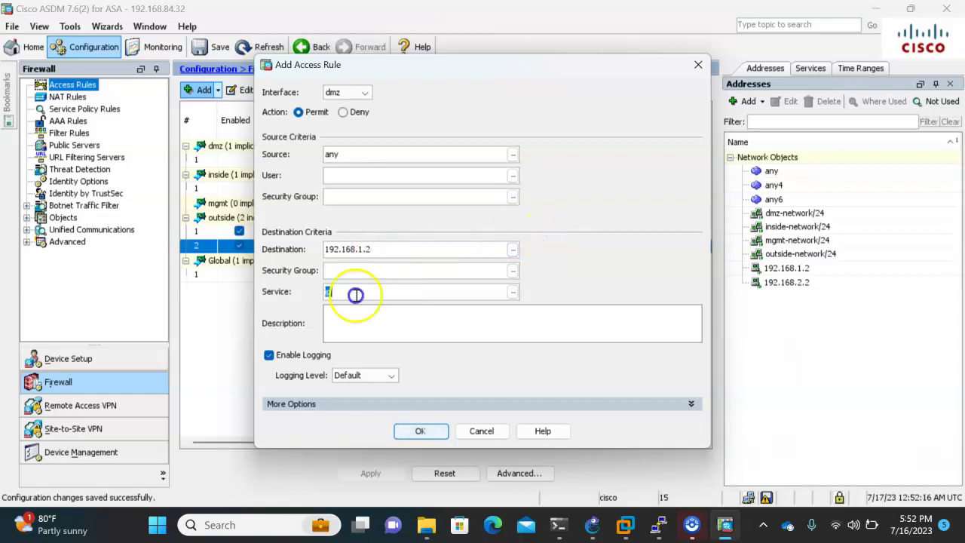
text(icmp)
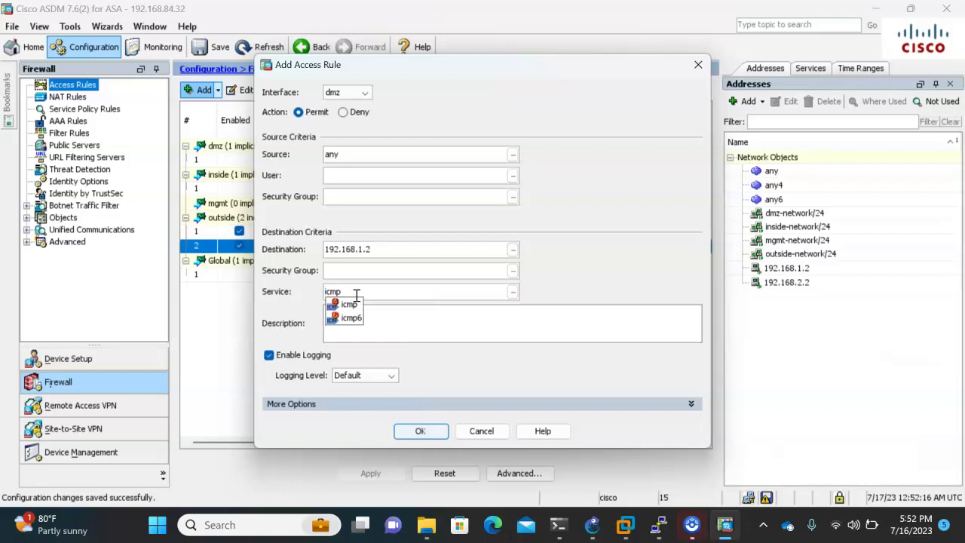
click(389, 175)
click(420, 430)
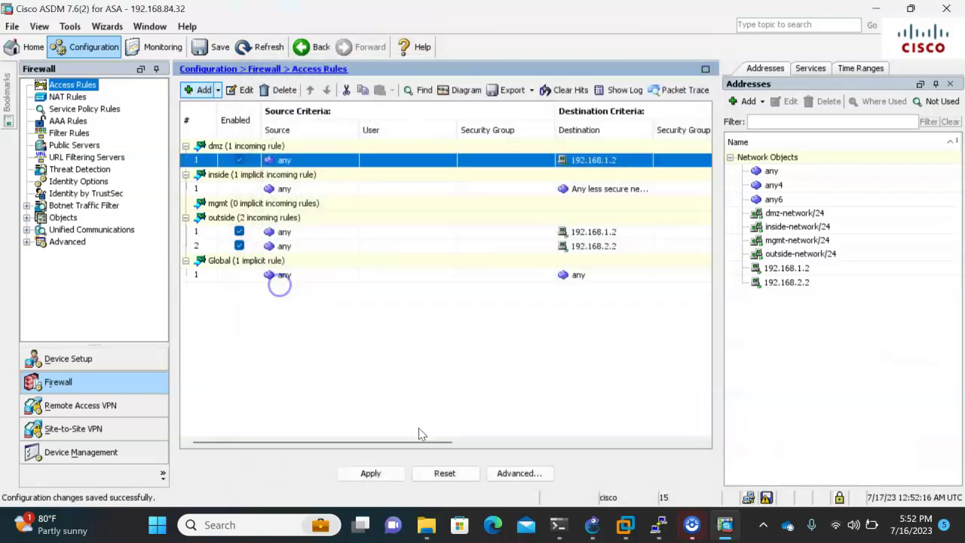
click(378, 474)
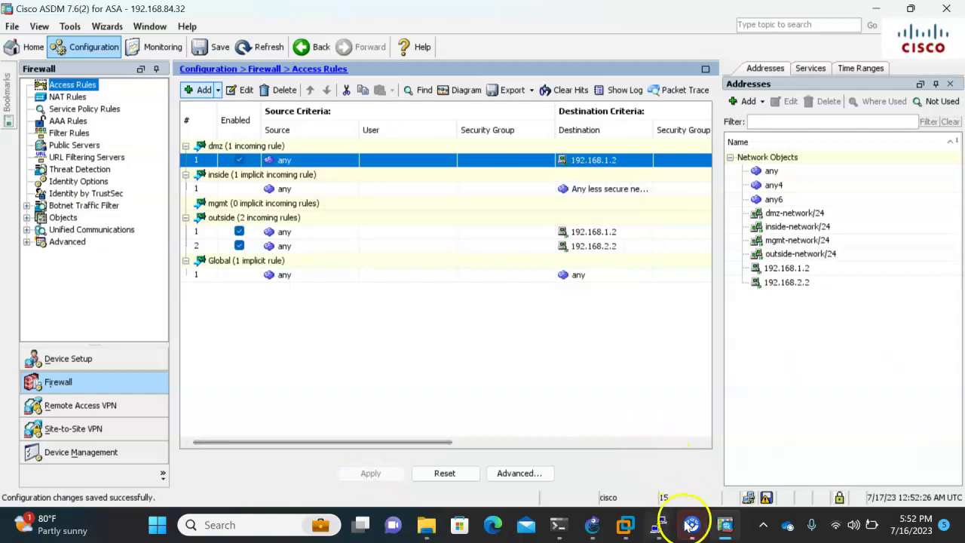
Check the topology in GNS3, repeat the ping to 192.168.1.2 from PC2's PuTTY console, stop it and return to GNS3.
click(660, 528)
click(555, 453)
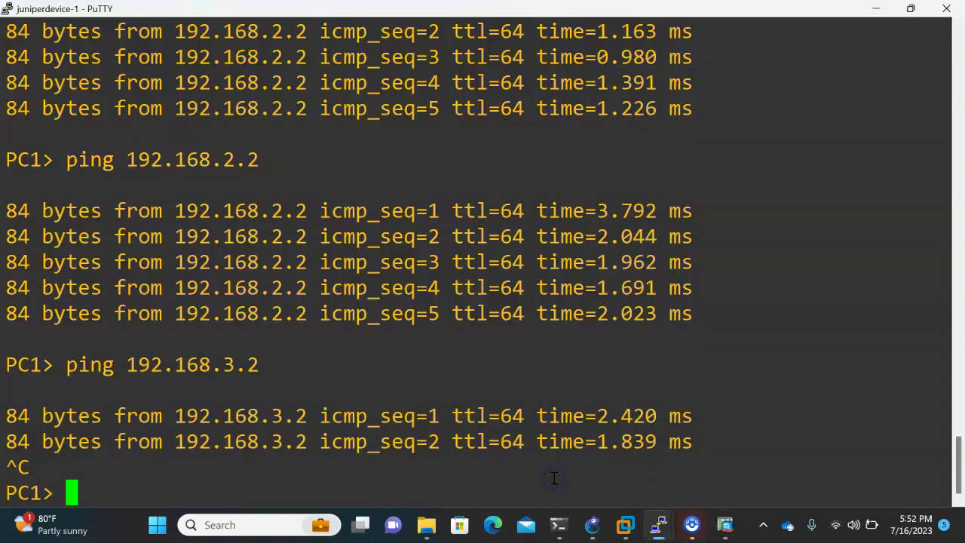
click(594, 525)
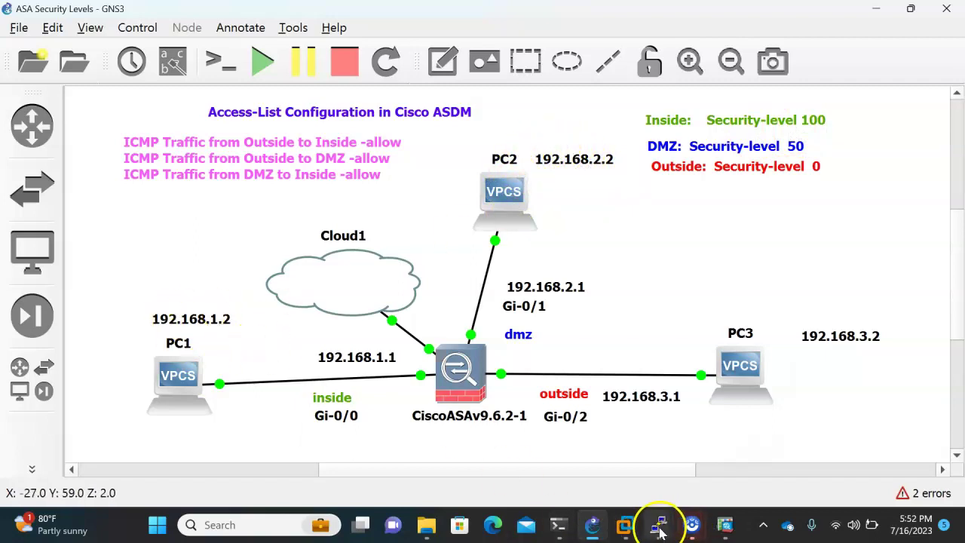
mouse_move(659, 522)
click(678, 468)
key(Up)
key(Return)
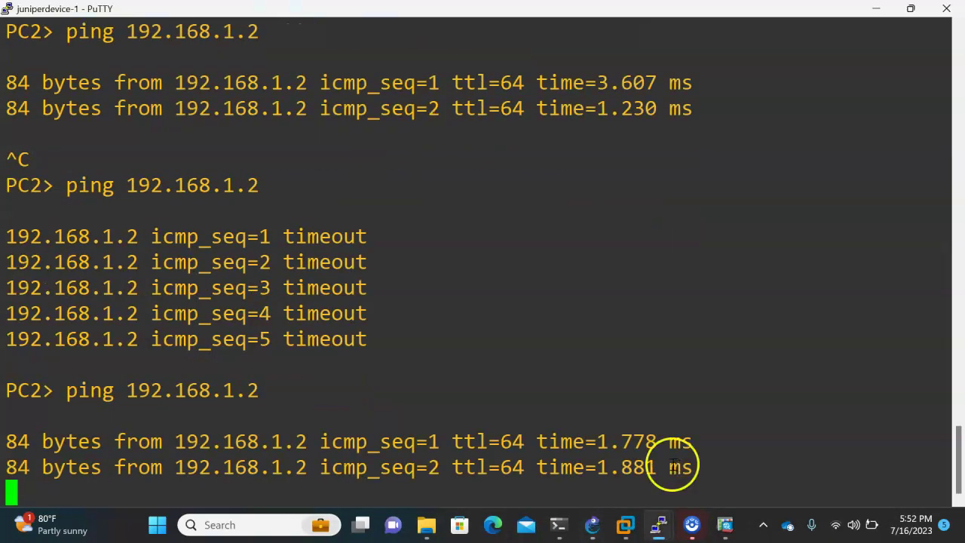
key(ctrl+c)
click(590, 524)
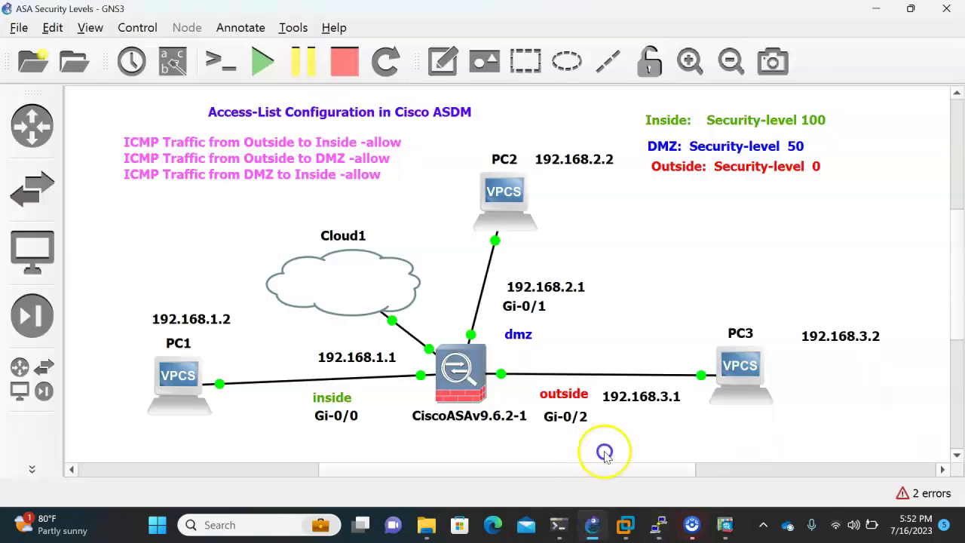
Rerun "show running-config | inc access" in the ASA's PuTTY console, highlight the access-list and access-group lines, and return to GNS3.
mouse_move(725, 524)
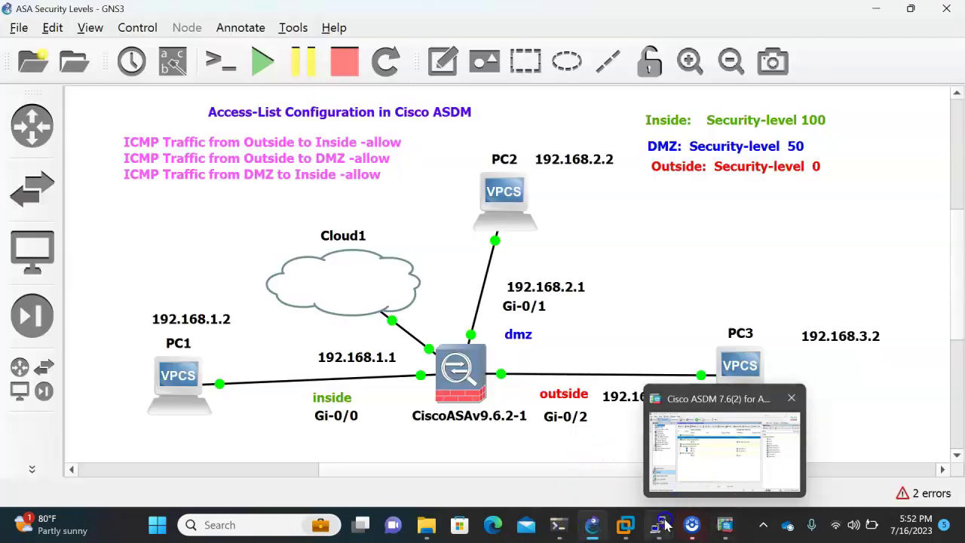
mouse_move(660, 524)
click(470, 423)
key(Up)
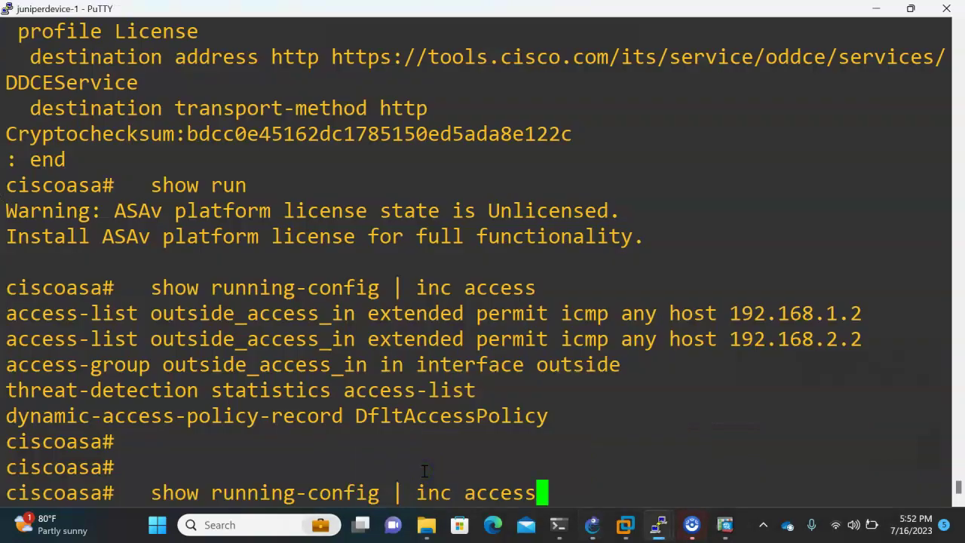
key(Return)
key(Return)
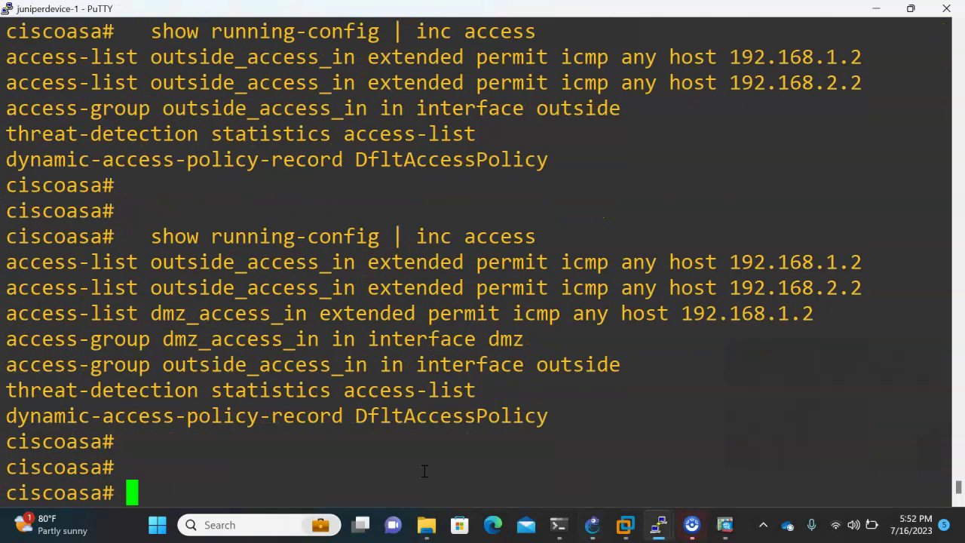
drag(640, 367, 8, 263)
click(582, 522)
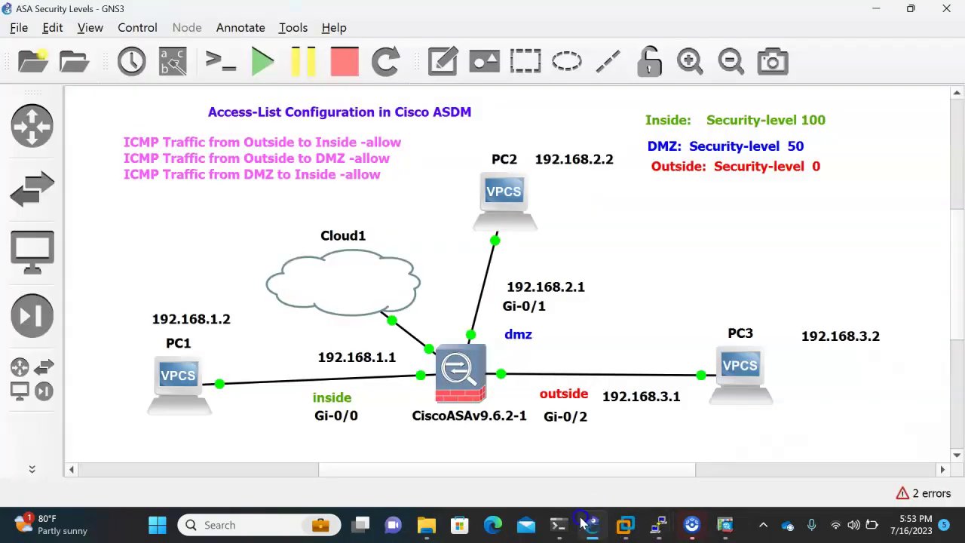
Switch to ASDM's logging monitor and open the Real-Time Log Viewer at the Debugging level with a buffer limit of 1000.
click(695, 526)
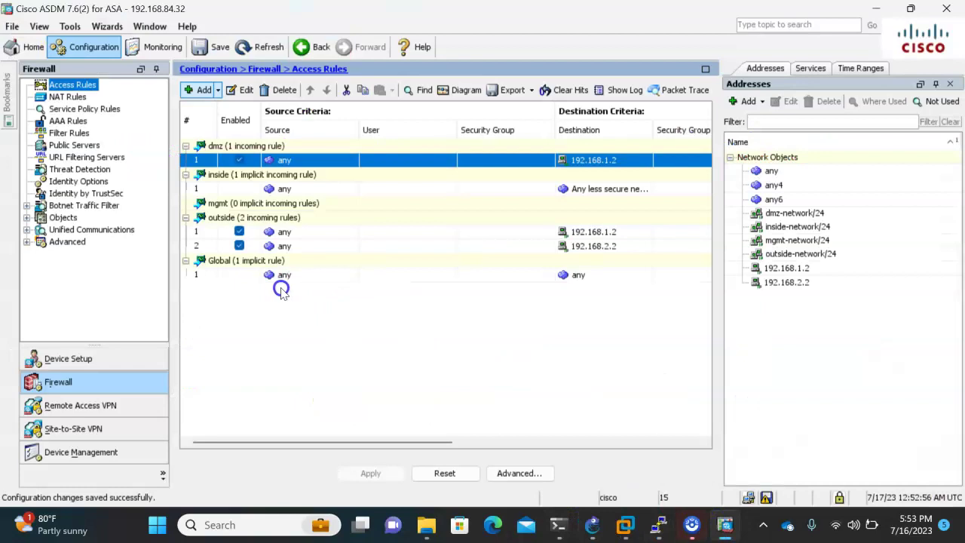
click(162, 48)
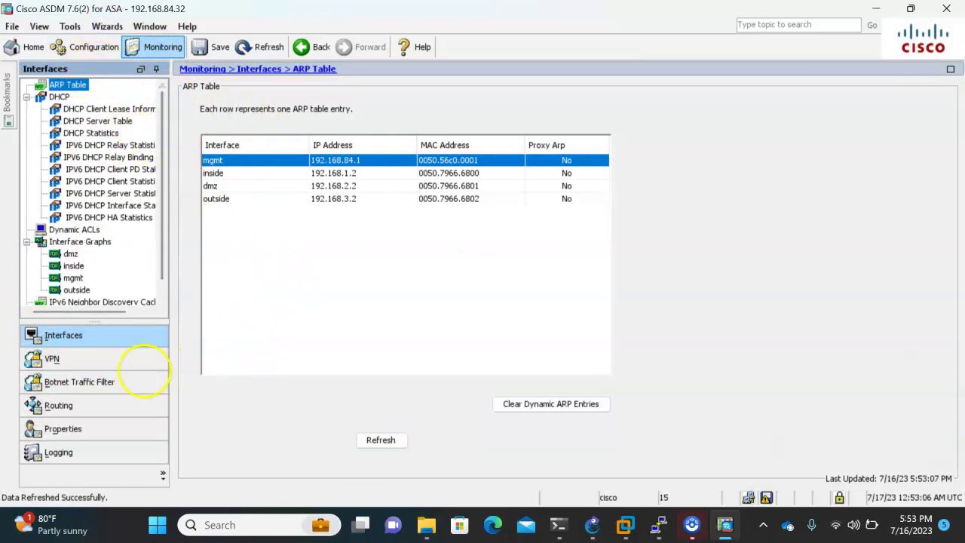
click(60, 451)
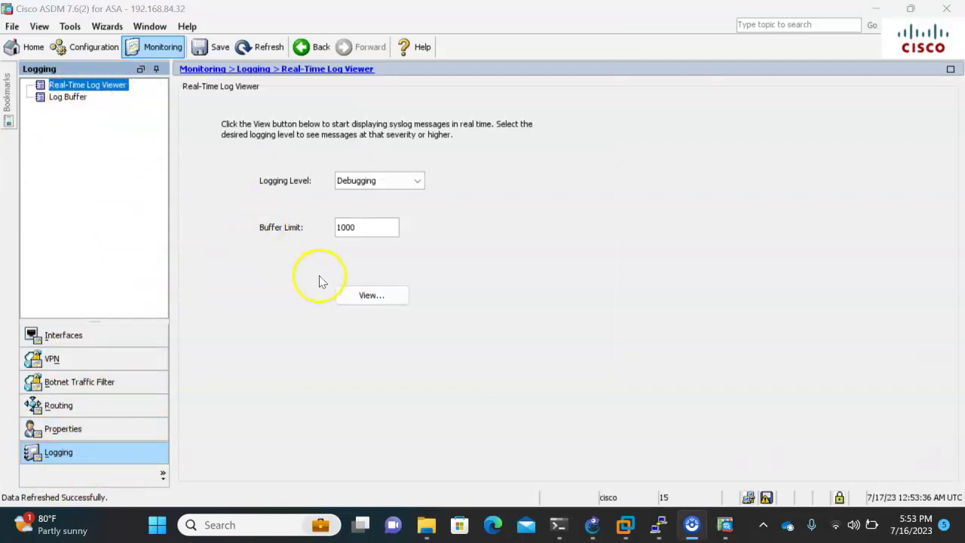
click(365, 298)
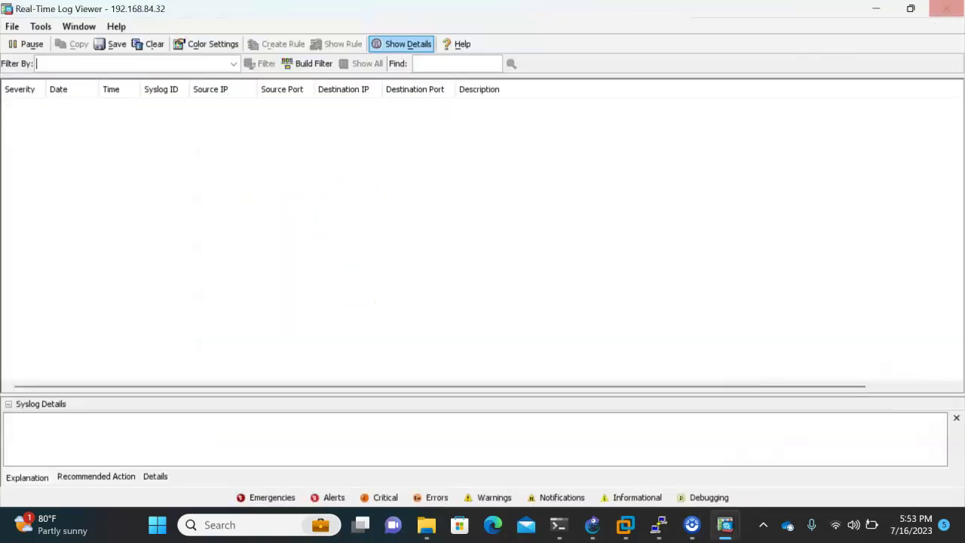
click(947, 8)
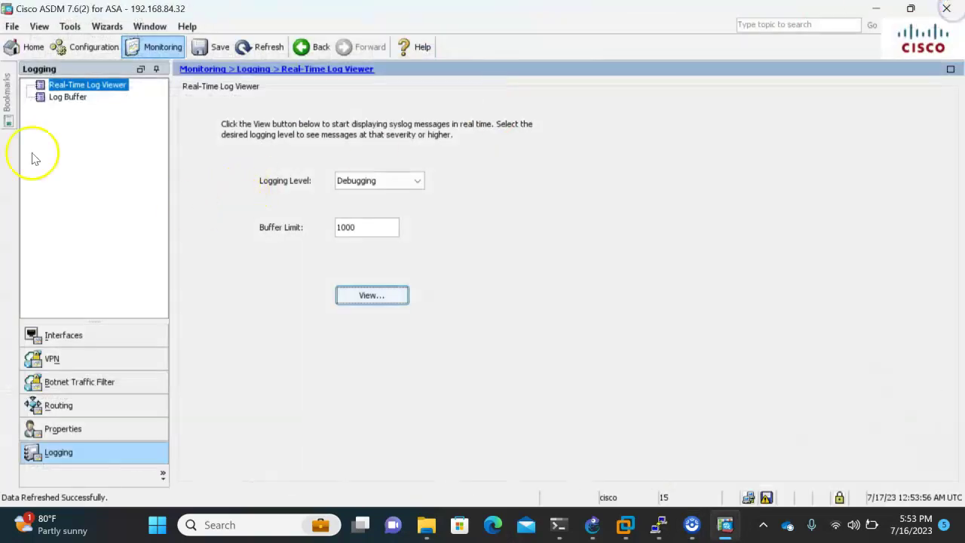
click(370, 296)
Ping 192.168.2.2 from PC3's PuTTY console and examine the traffic in the Real-Time Log Viewer.
mouse_move(657, 524)
click(864, 463)
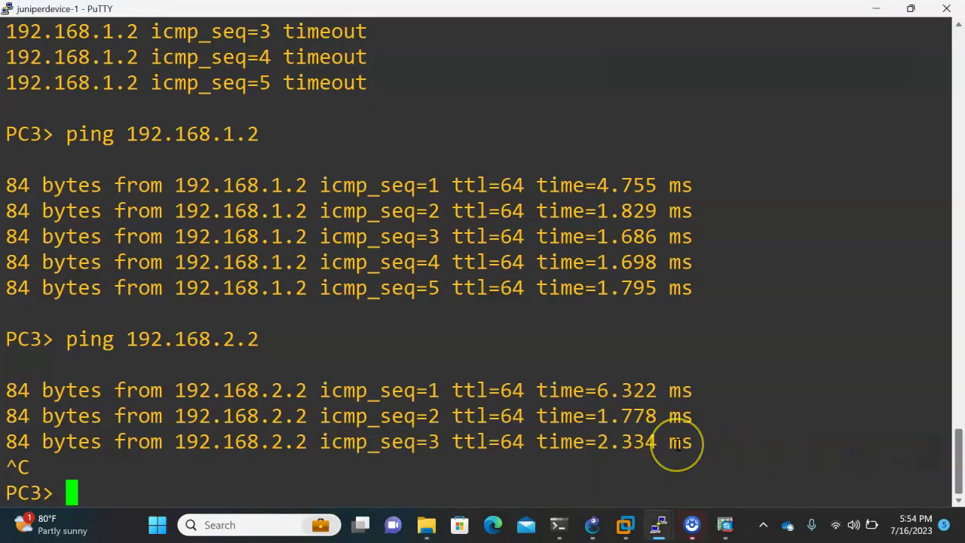
key(Up)
key(Return)
mouse_move(723, 521)
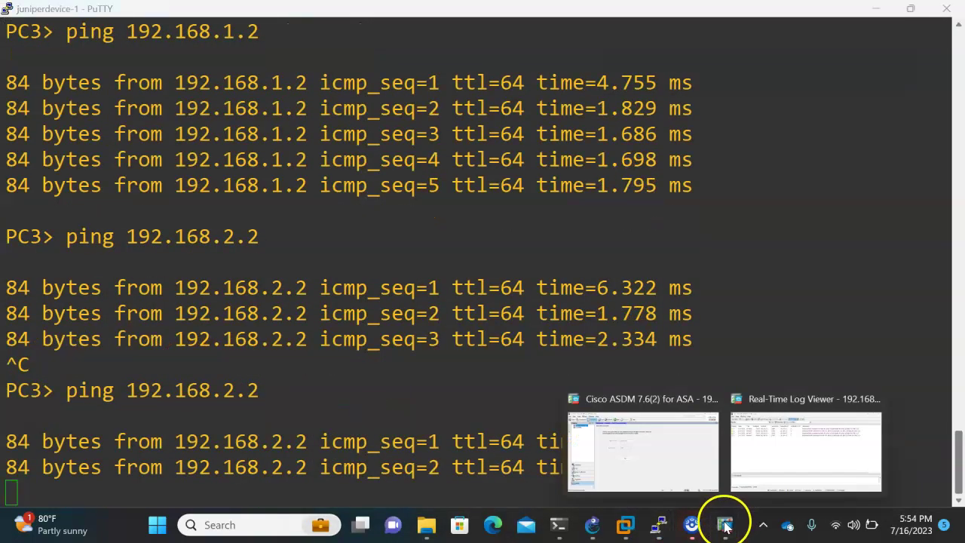
click(789, 461)
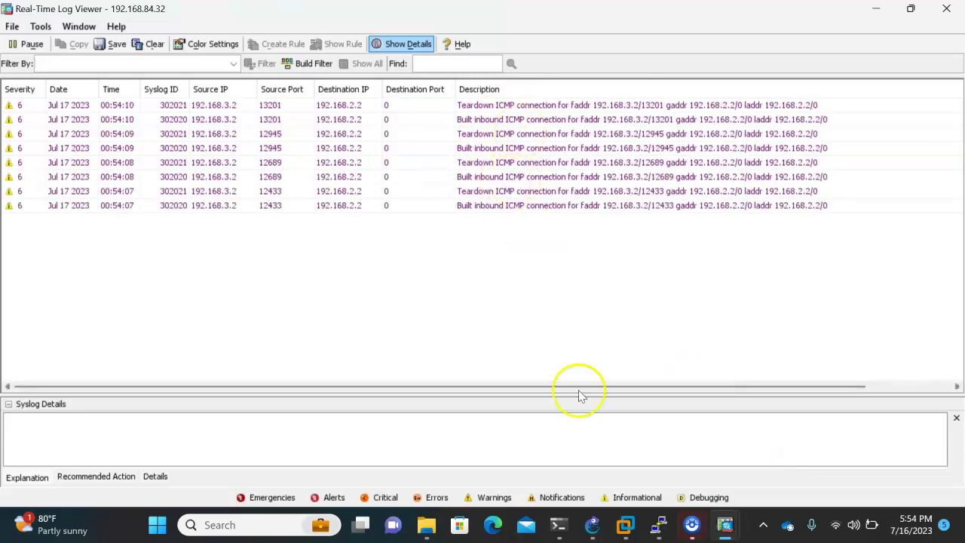
Ping 192.168.1.2 from PC2's PuTTY console, examine its entries in the Real-Time Log Viewer and return to GNS3.
mouse_move(659, 525)
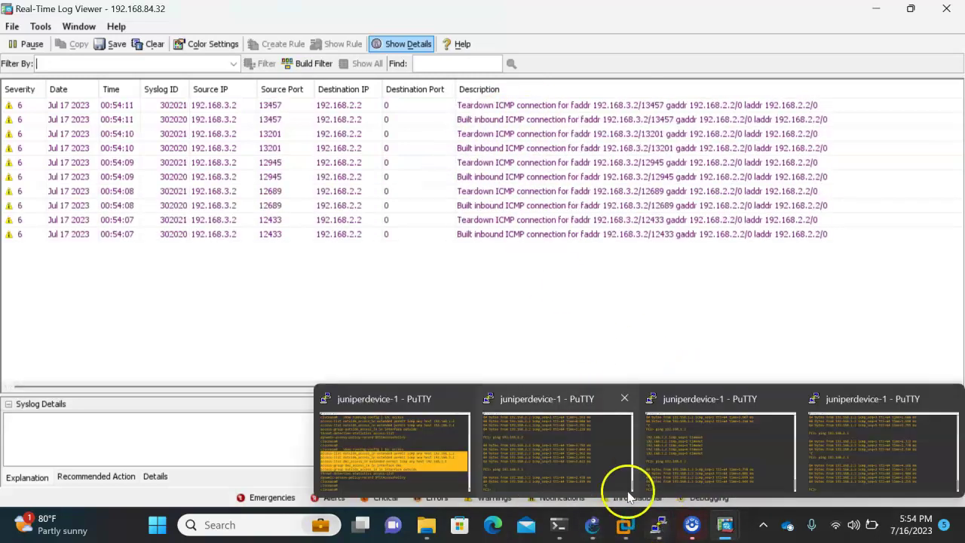
mouse_move(564, 480)
click(693, 475)
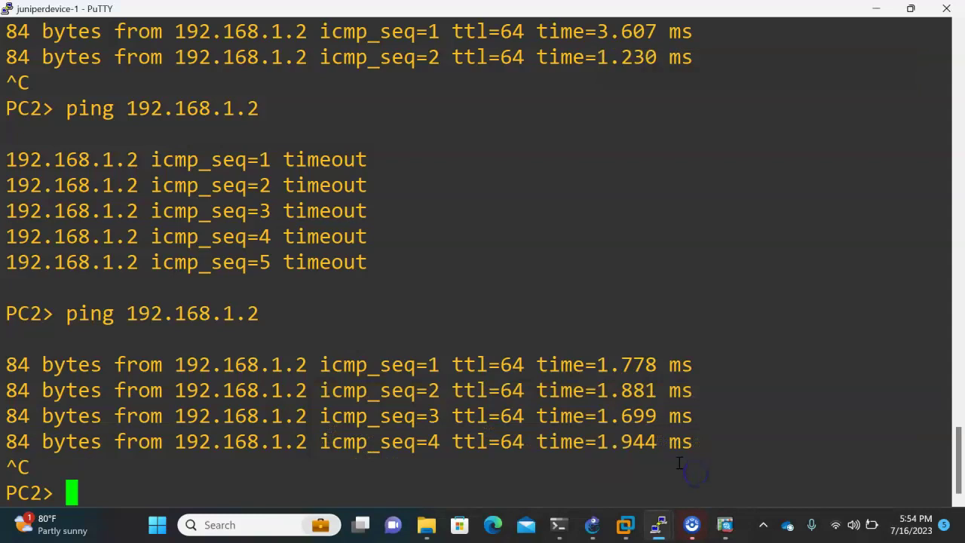
key(Up)
key(Return)
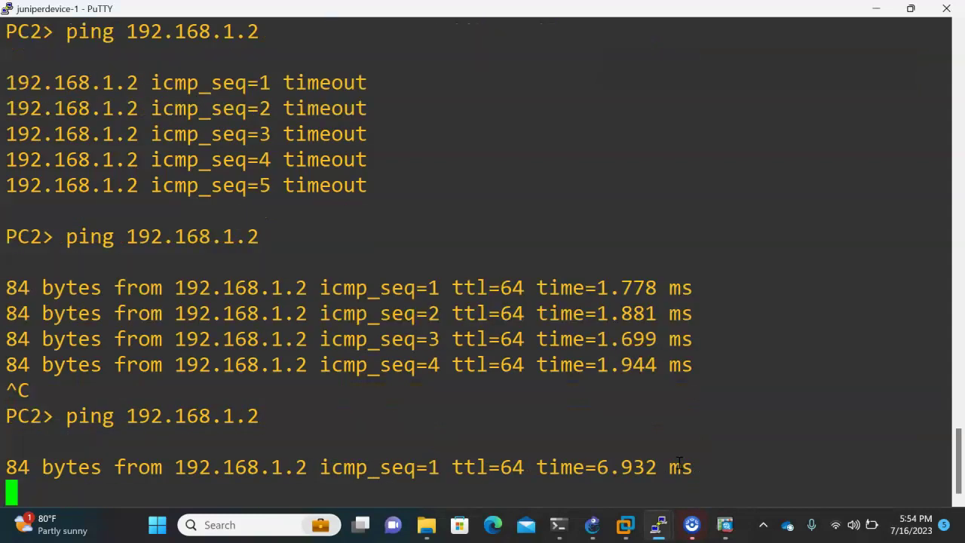
mouse_move(716, 516)
click(776, 444)
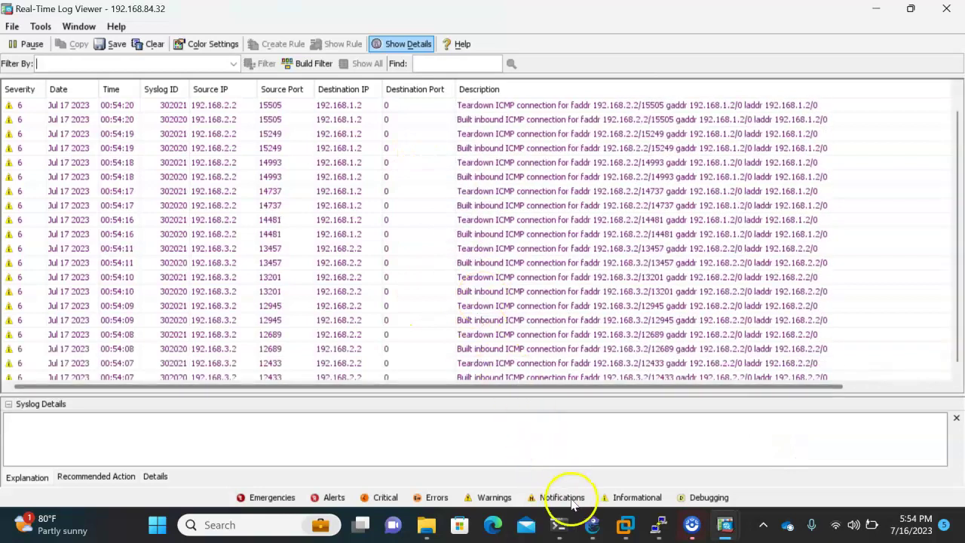
click(590, 524)
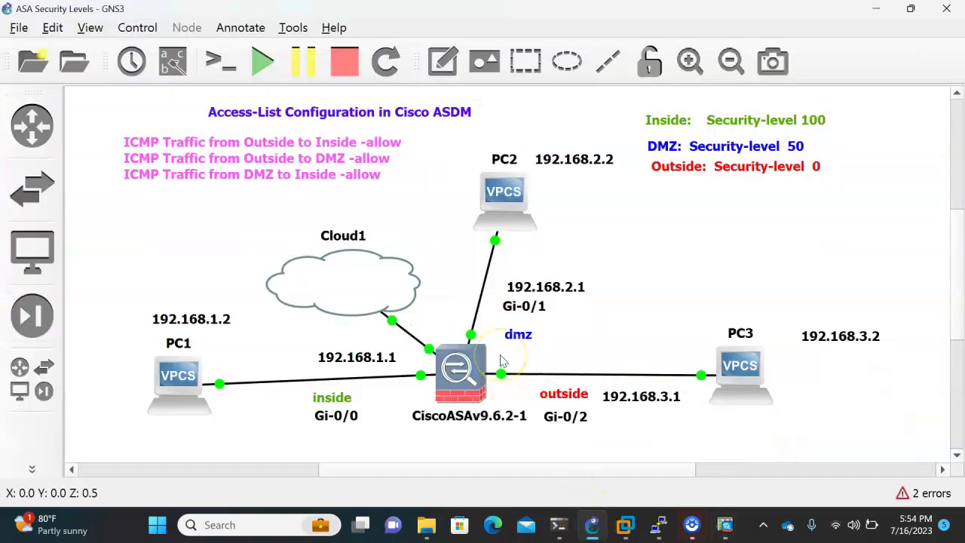